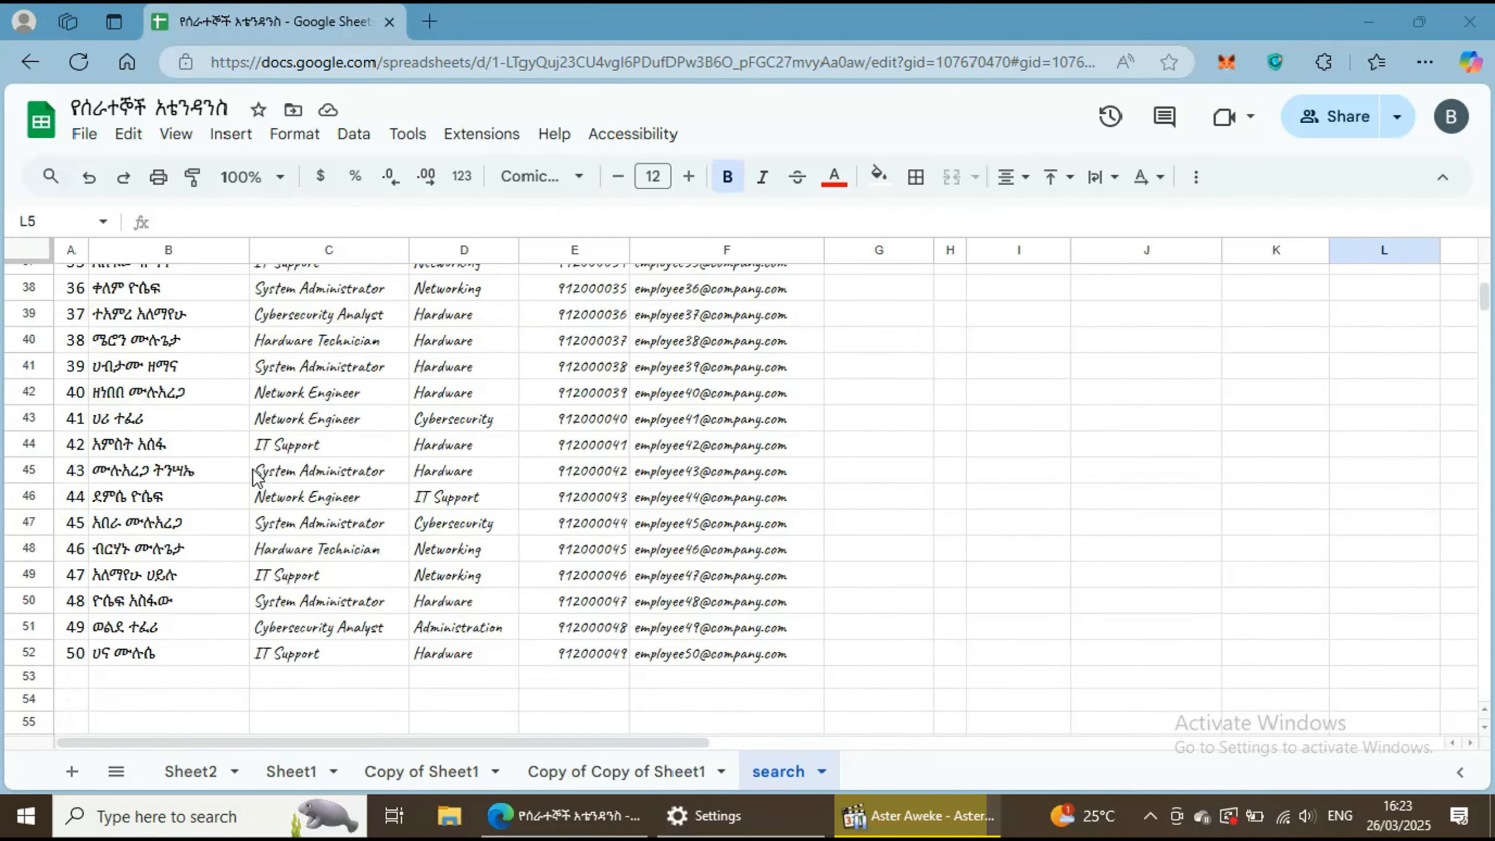
# Step: Copy the employee table's header row A2:F2 and paste it at H3
pyautogui.scroll(2, 257, 478)
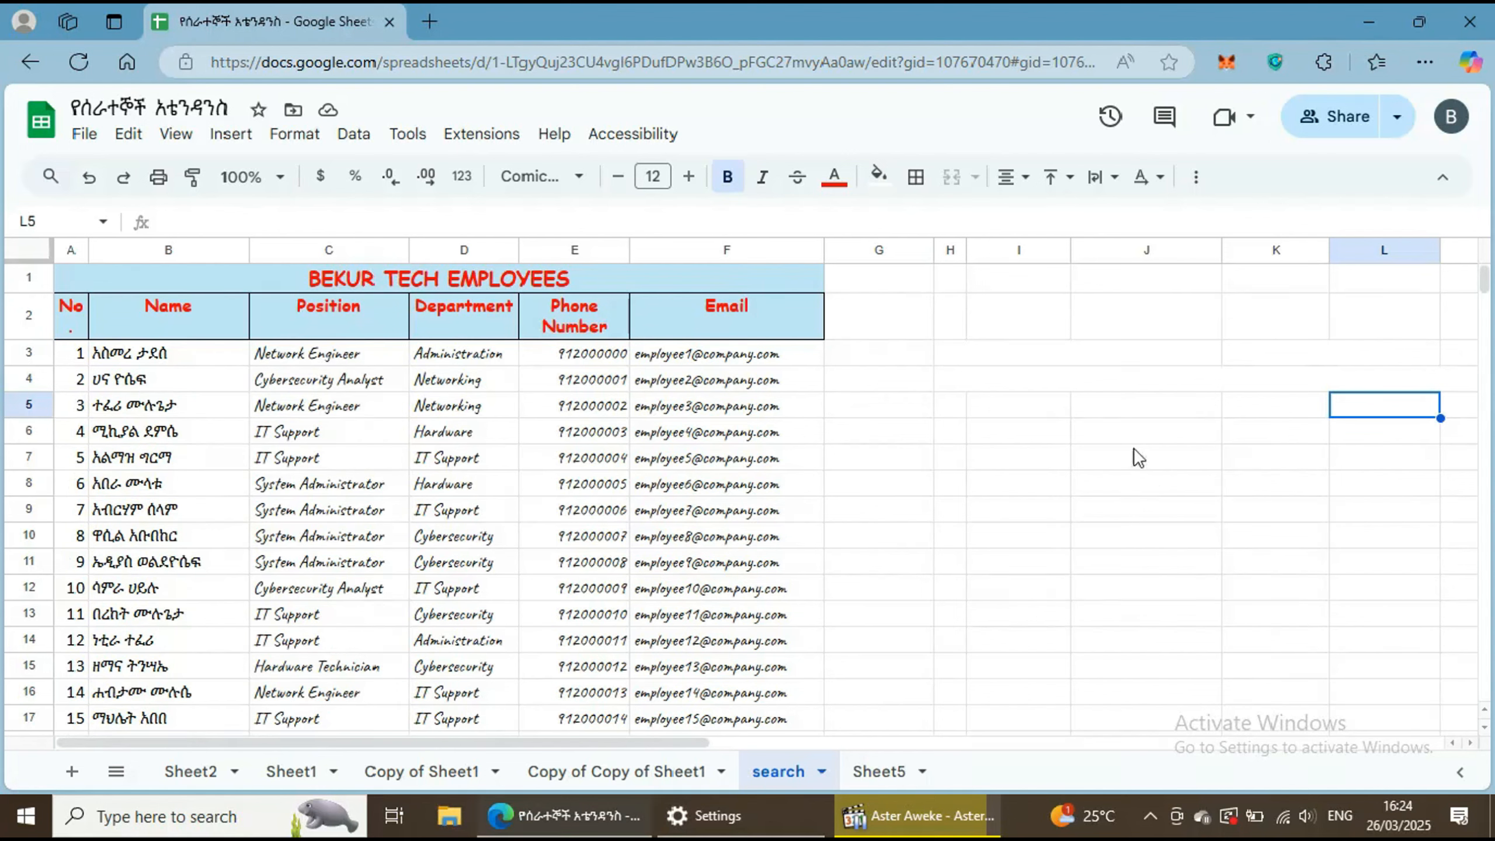
pyautogui.moveTo(69, 318); pyautogui.dragTo(771, 312)
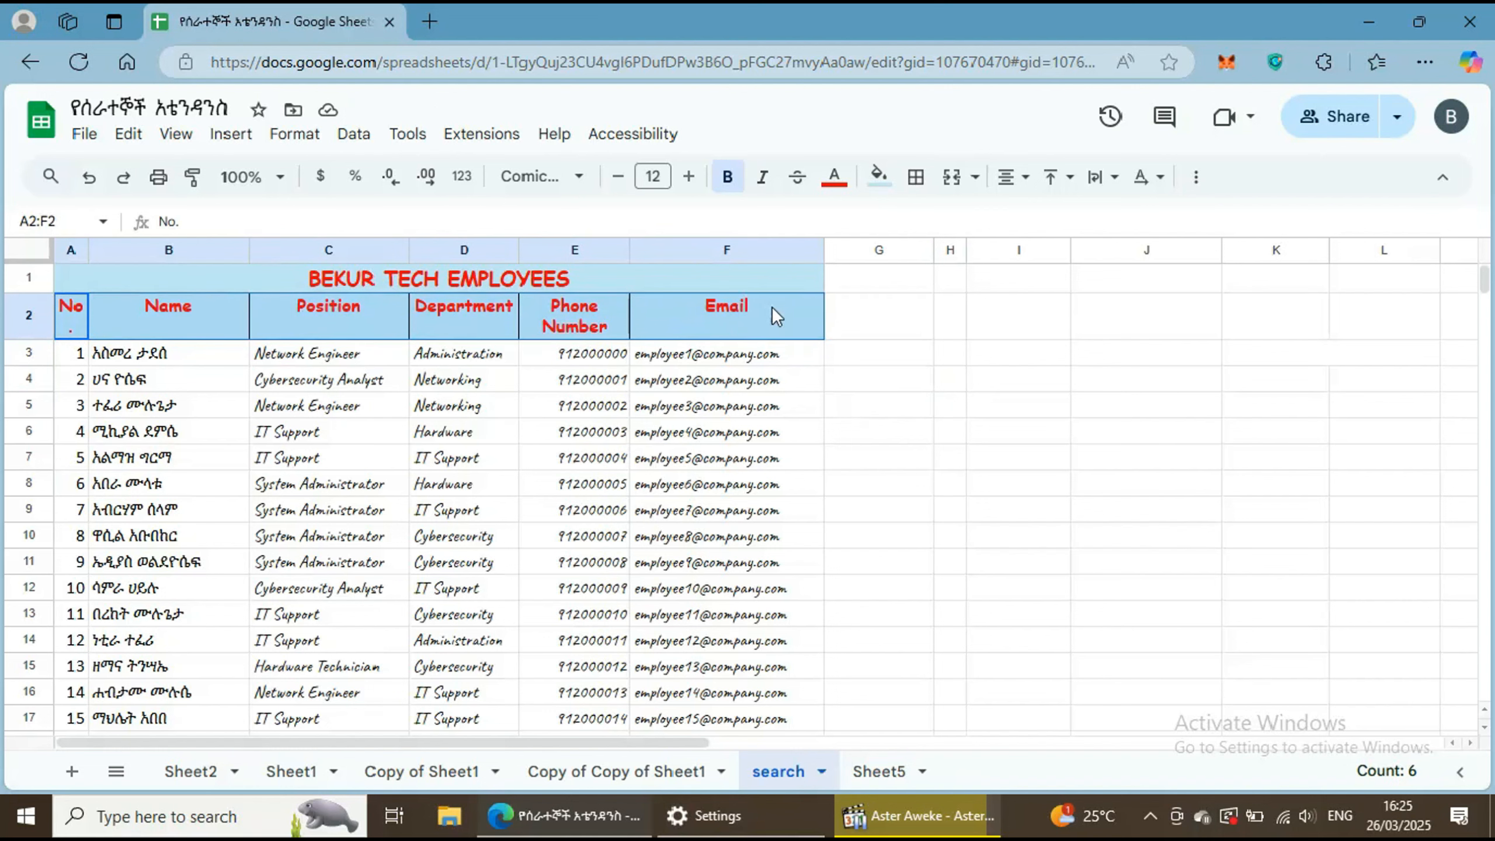
pyautogui.rightClick(771, 312)
pyautogui.click(823, 226)
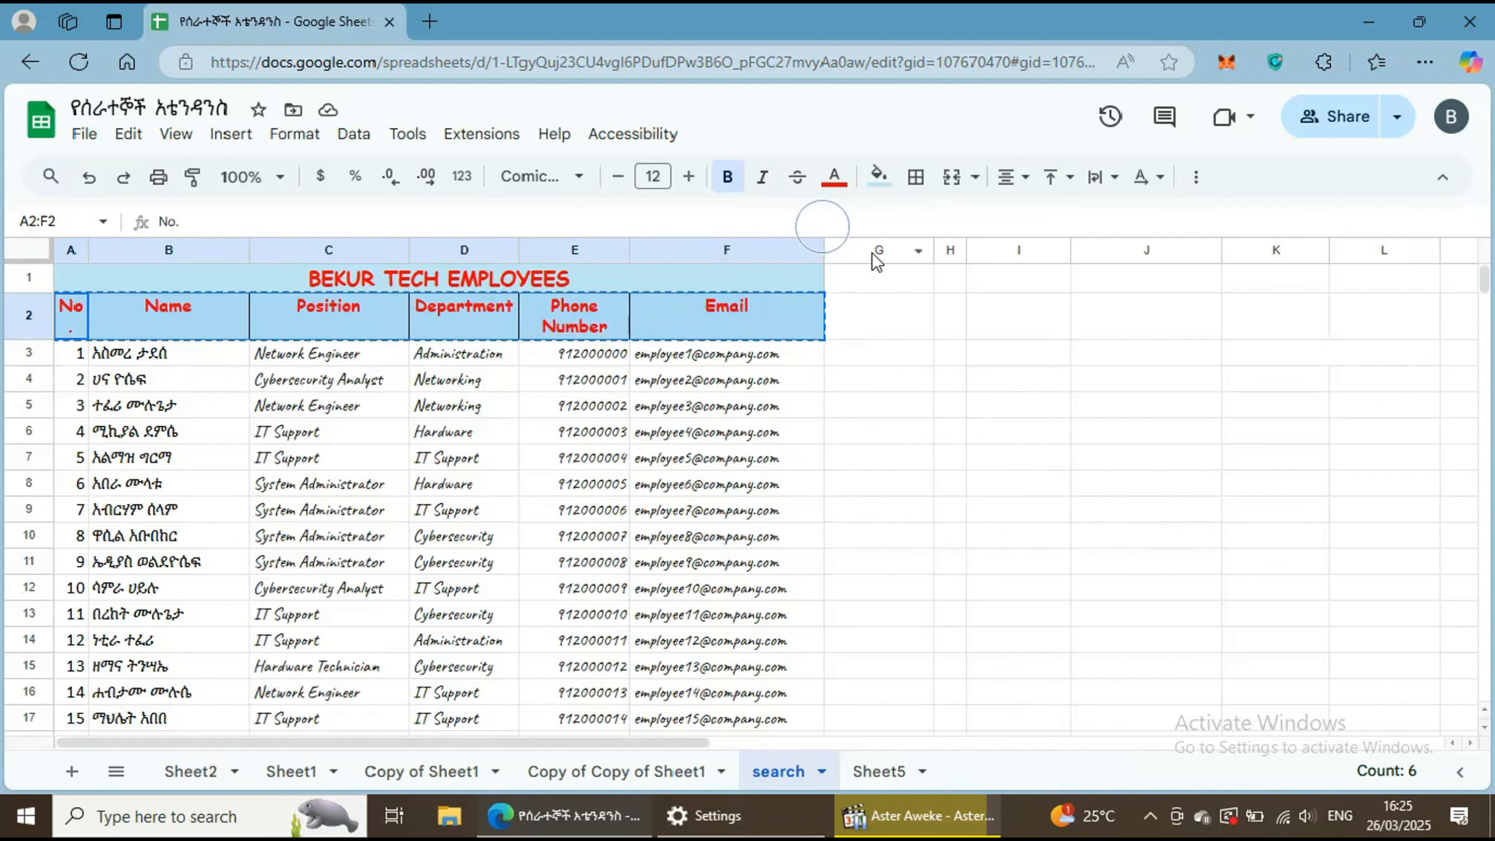
pyautogui.click(951, 350)
pyautogui.rightClick(953, 352)
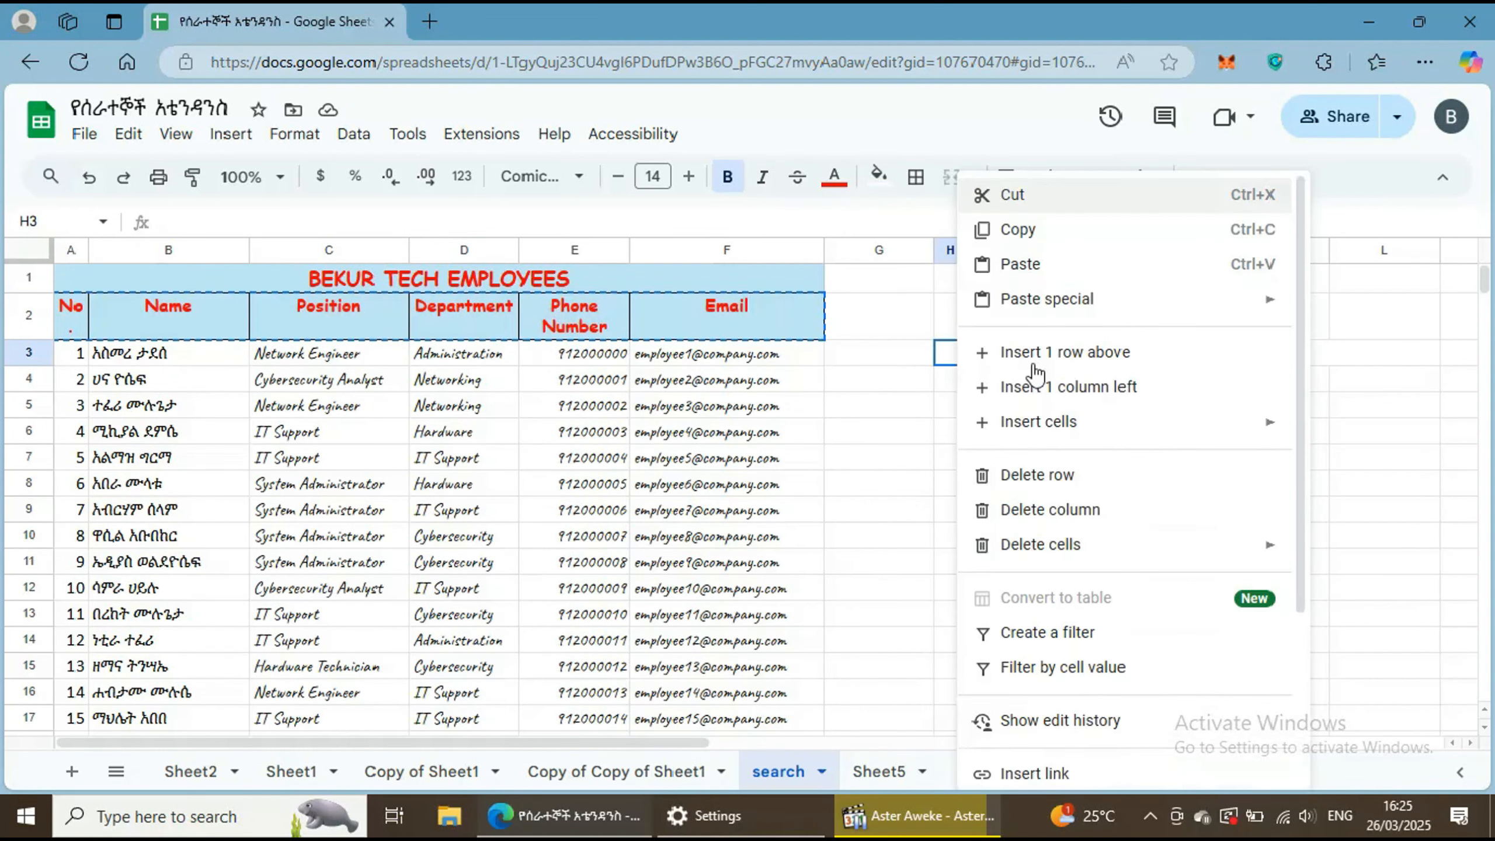
pyautogui.click(1021, 265)
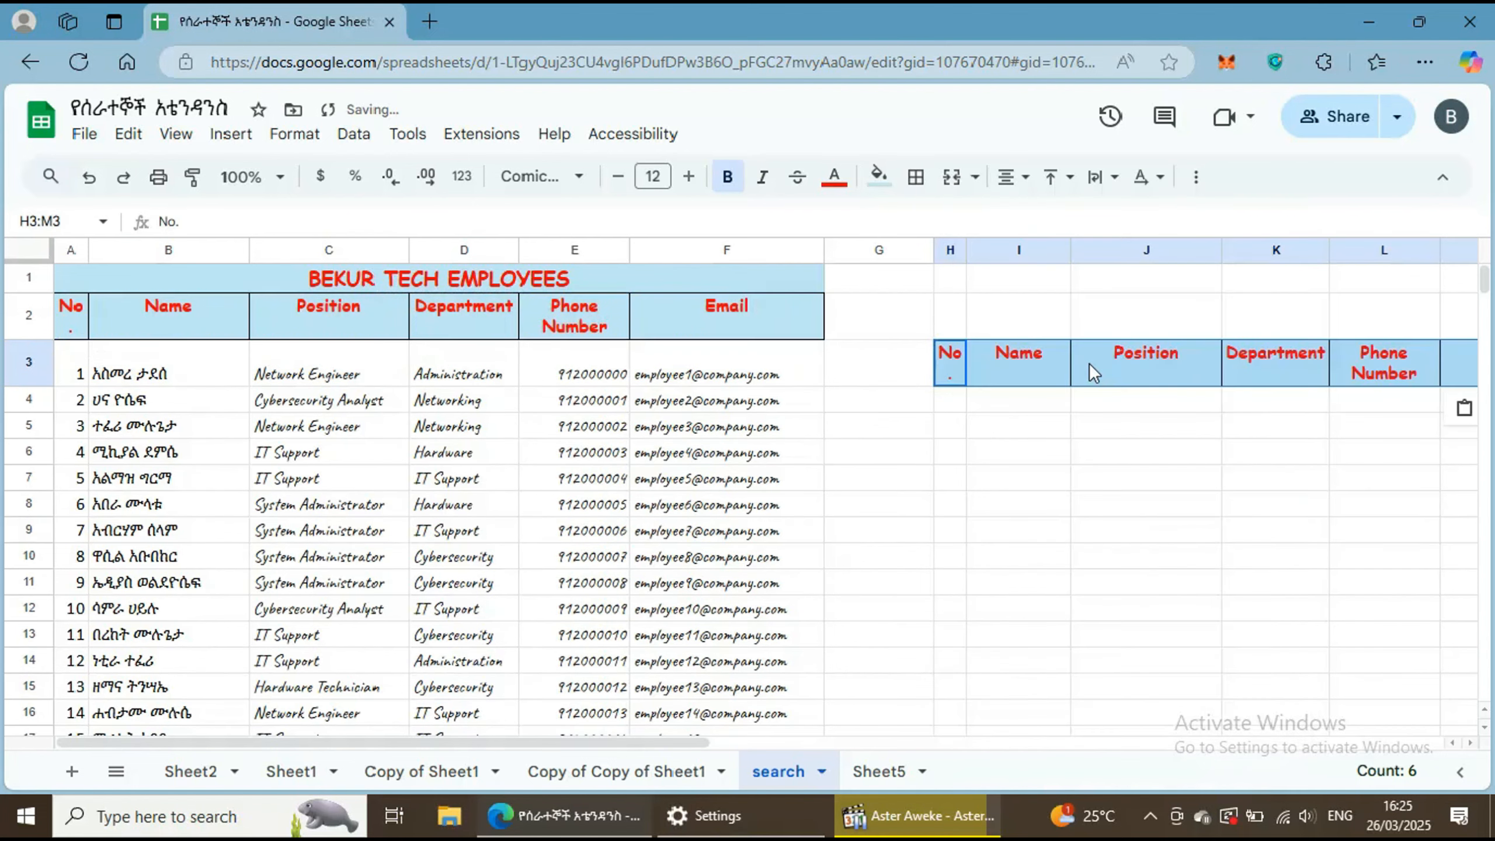
# Step: Merge cells H2 and I2 above the pasted header row
pyautogui.click(958, 741)
pyautogui.moveTo(958, 741); pyautogui.dragTo(853, 742)
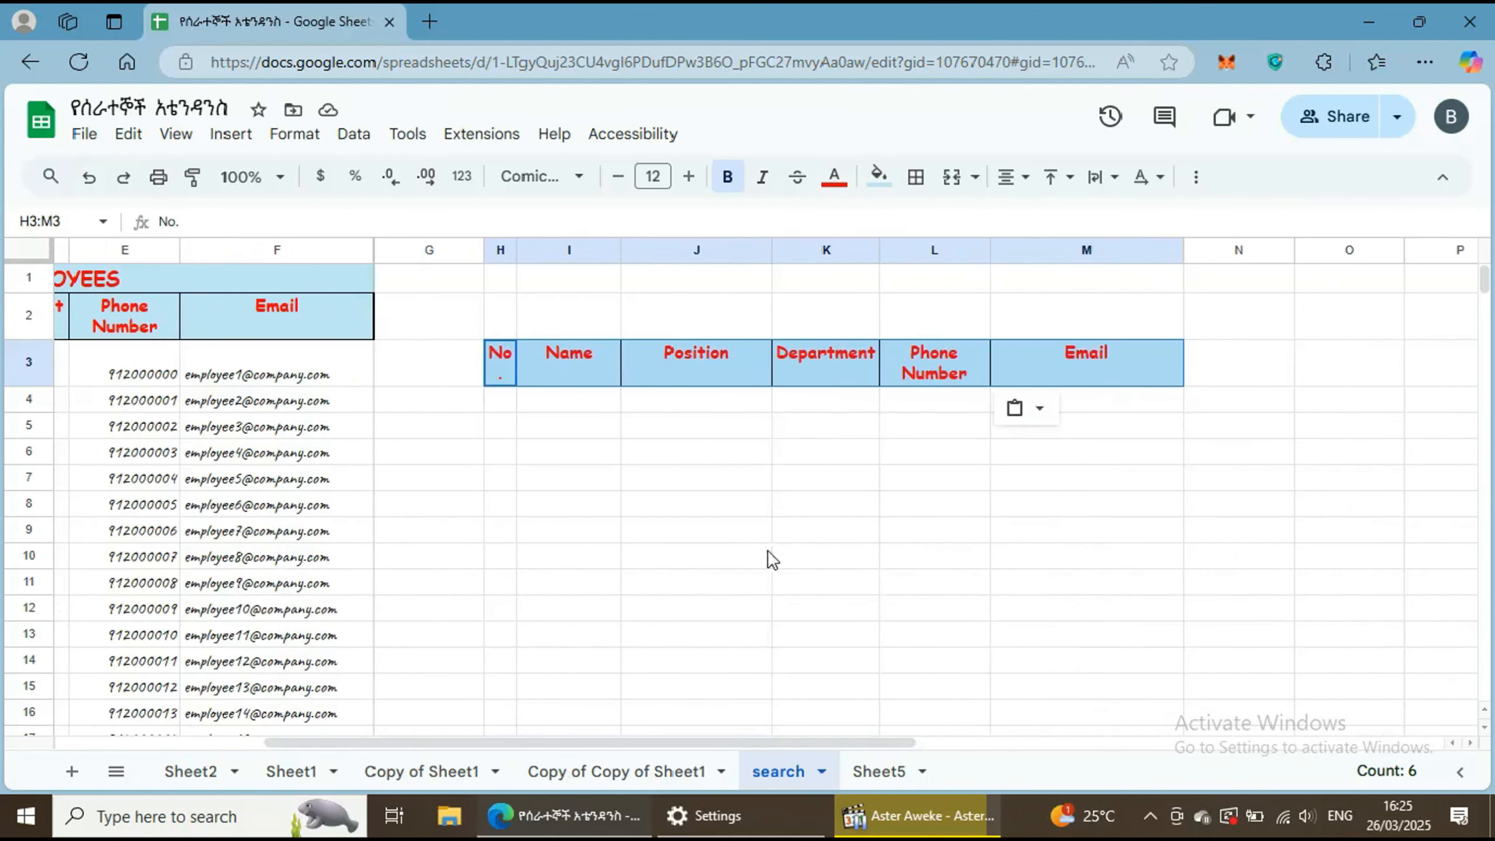
pyautogui.click(560, 316)
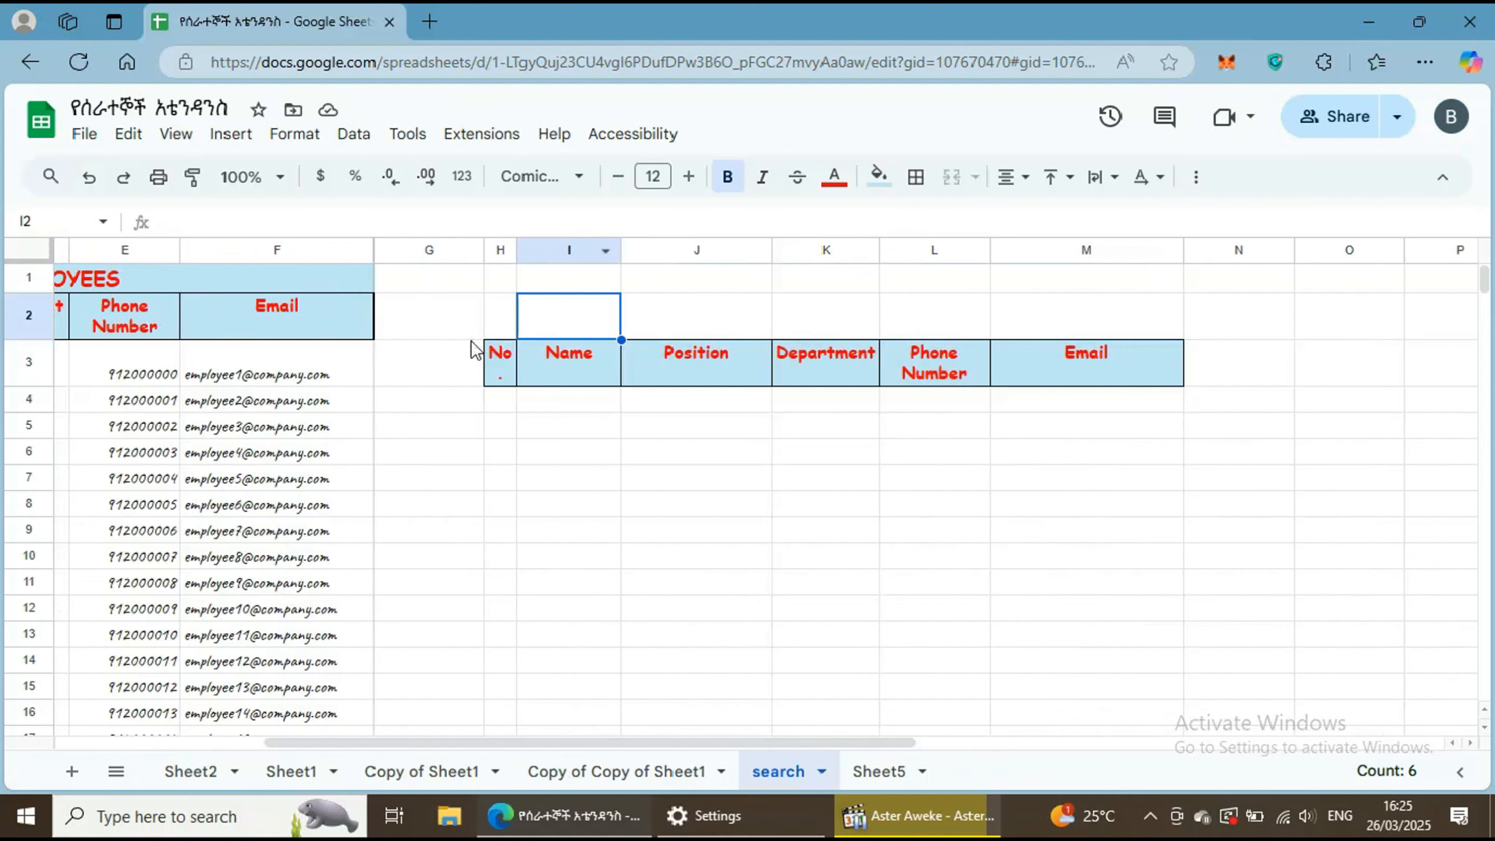
pyautogui.click(505, 321)
pyautogui.click(560, 320)
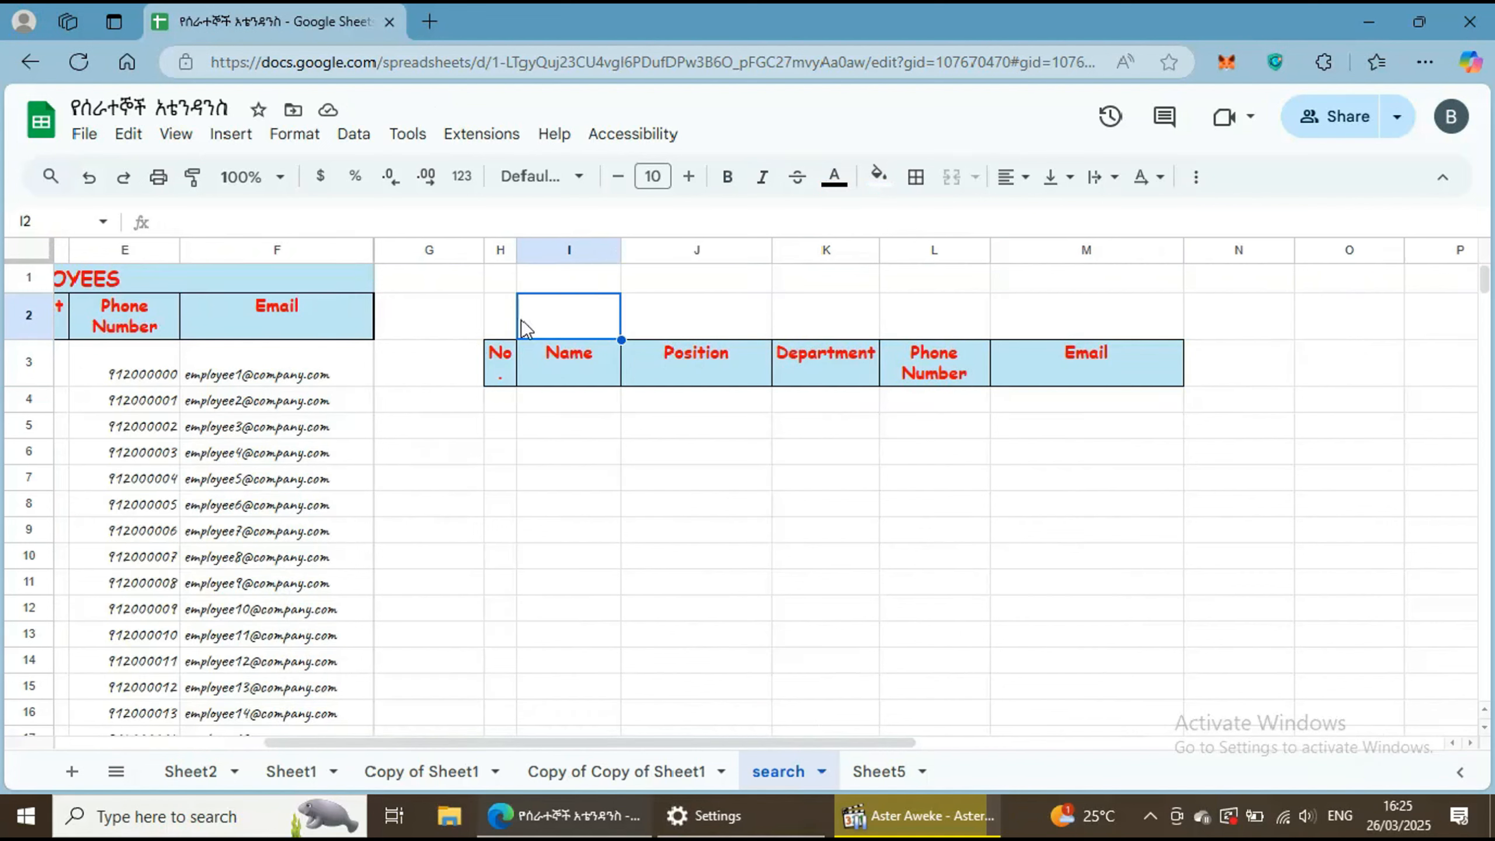
pyautogui.click(501, 318)
pyautogui.moveTo(500, 319); pyautogui.dragTo(612, 321)
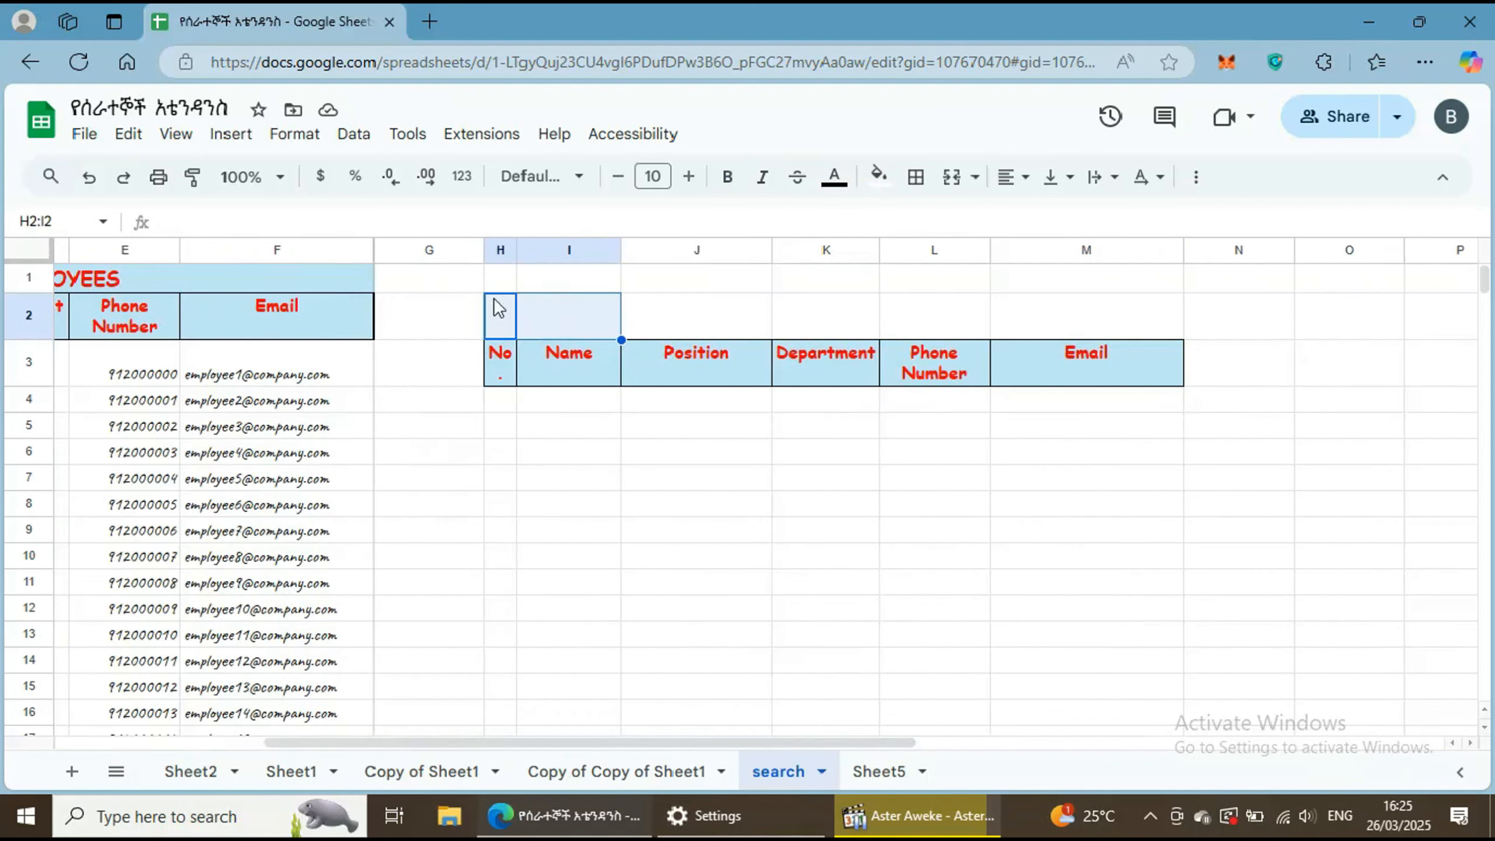
pyautogui.click(560, 319)
pyautogui.moveTo(500, 324); pyautogui.dragTo(593, 320)
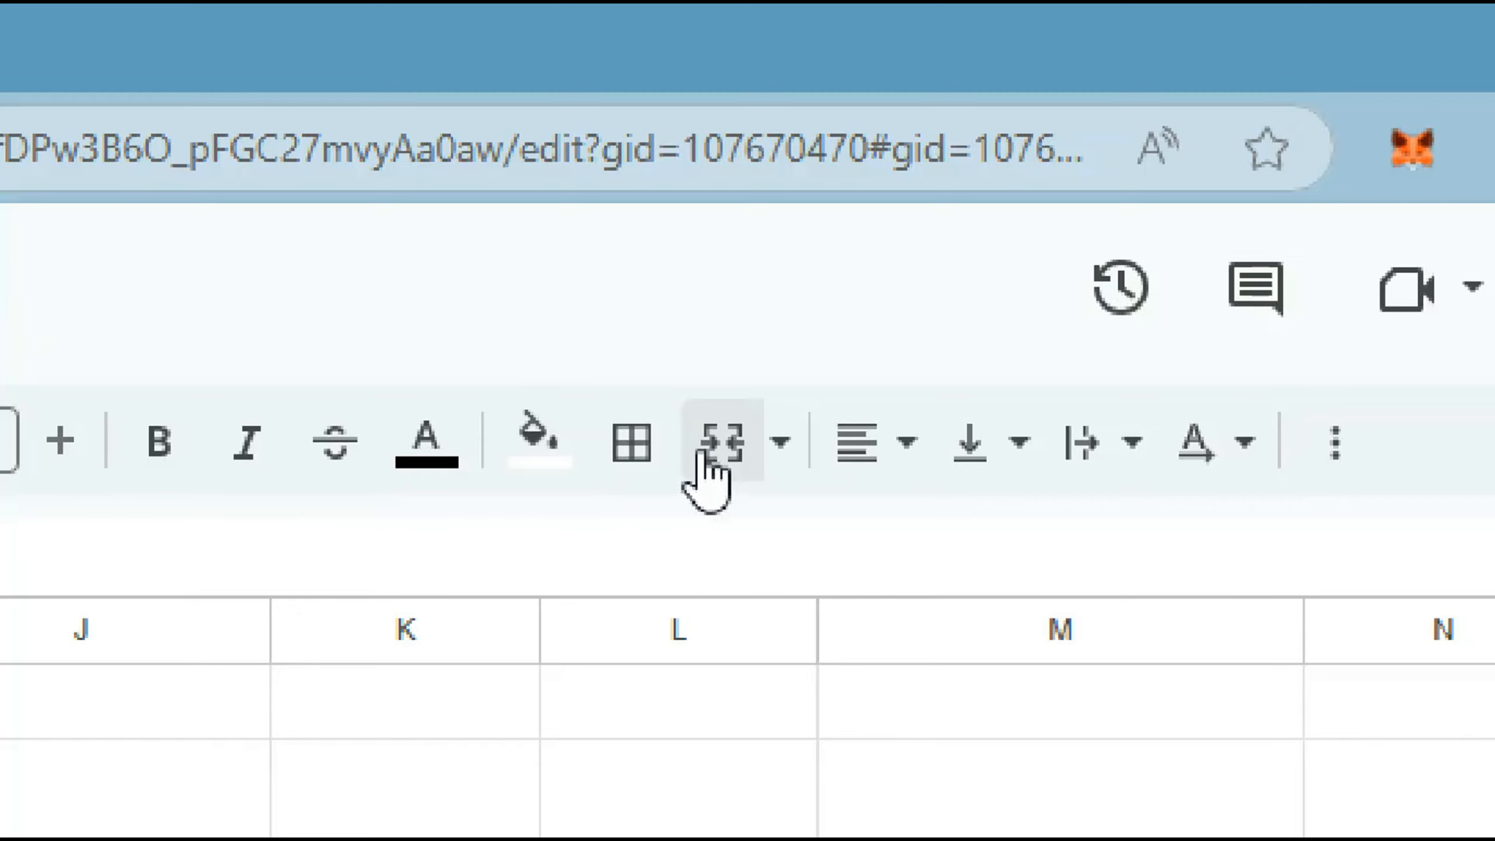
pyautogui.click(946, 178)
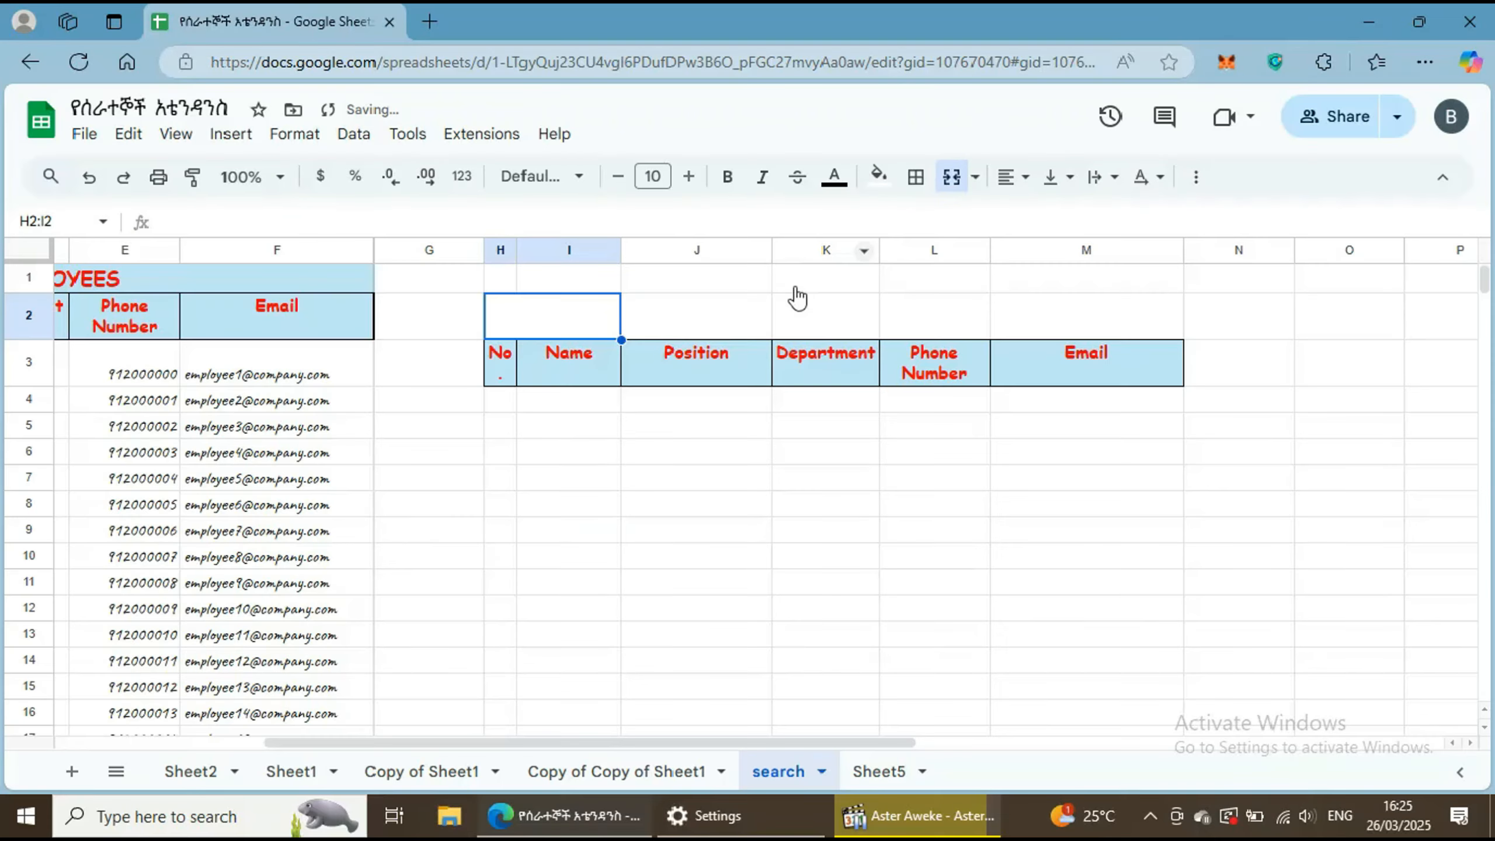
# Step: Enter the label "Search Employee" in the merged cell H2:I2
pyautogui.click(568, 305)
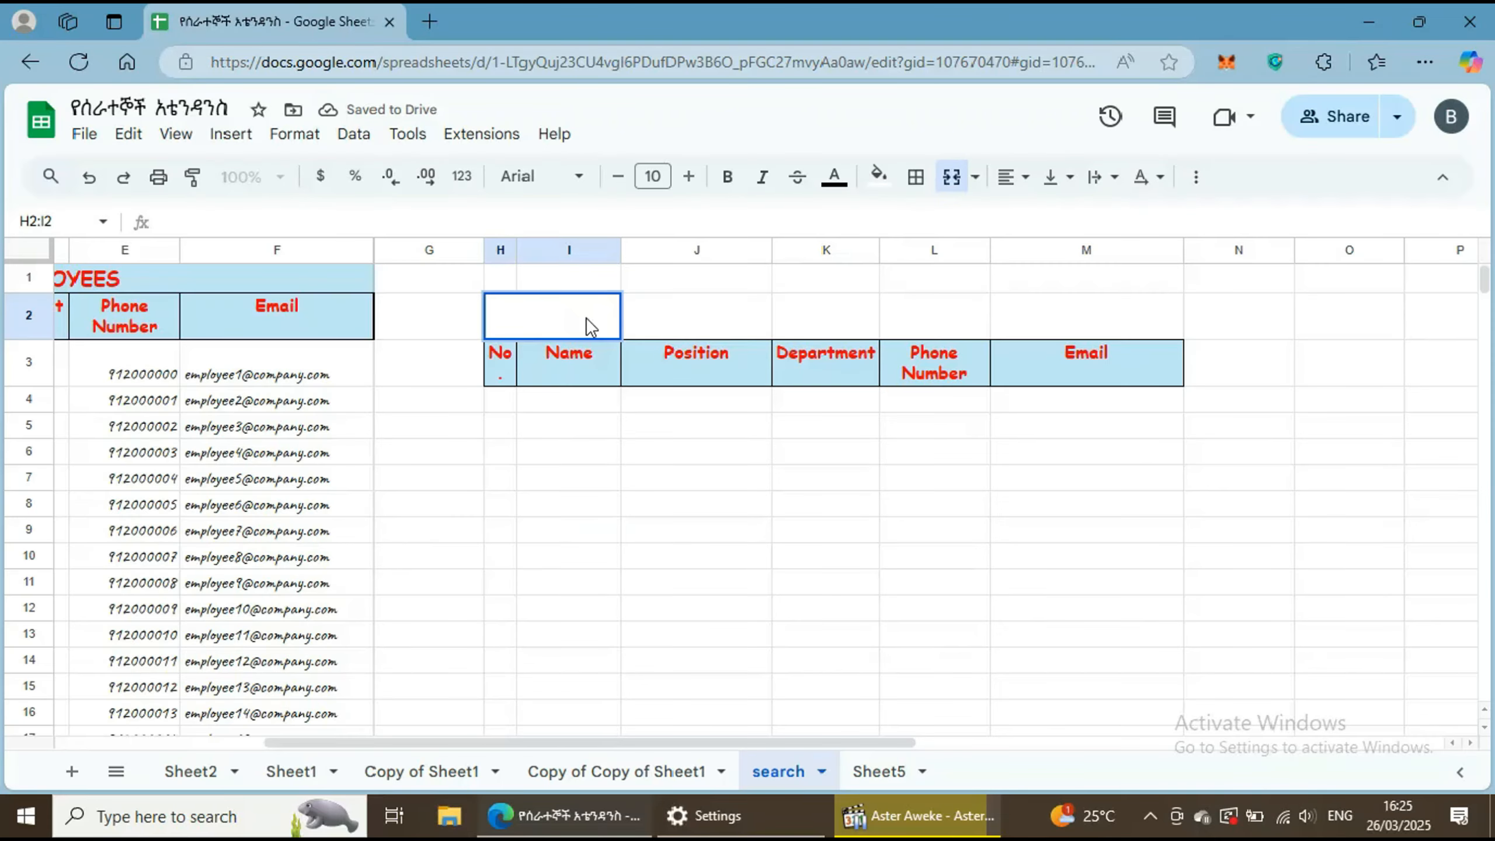
pyautogui.doubleClick(568, 308)
pyautogui.write('Search')
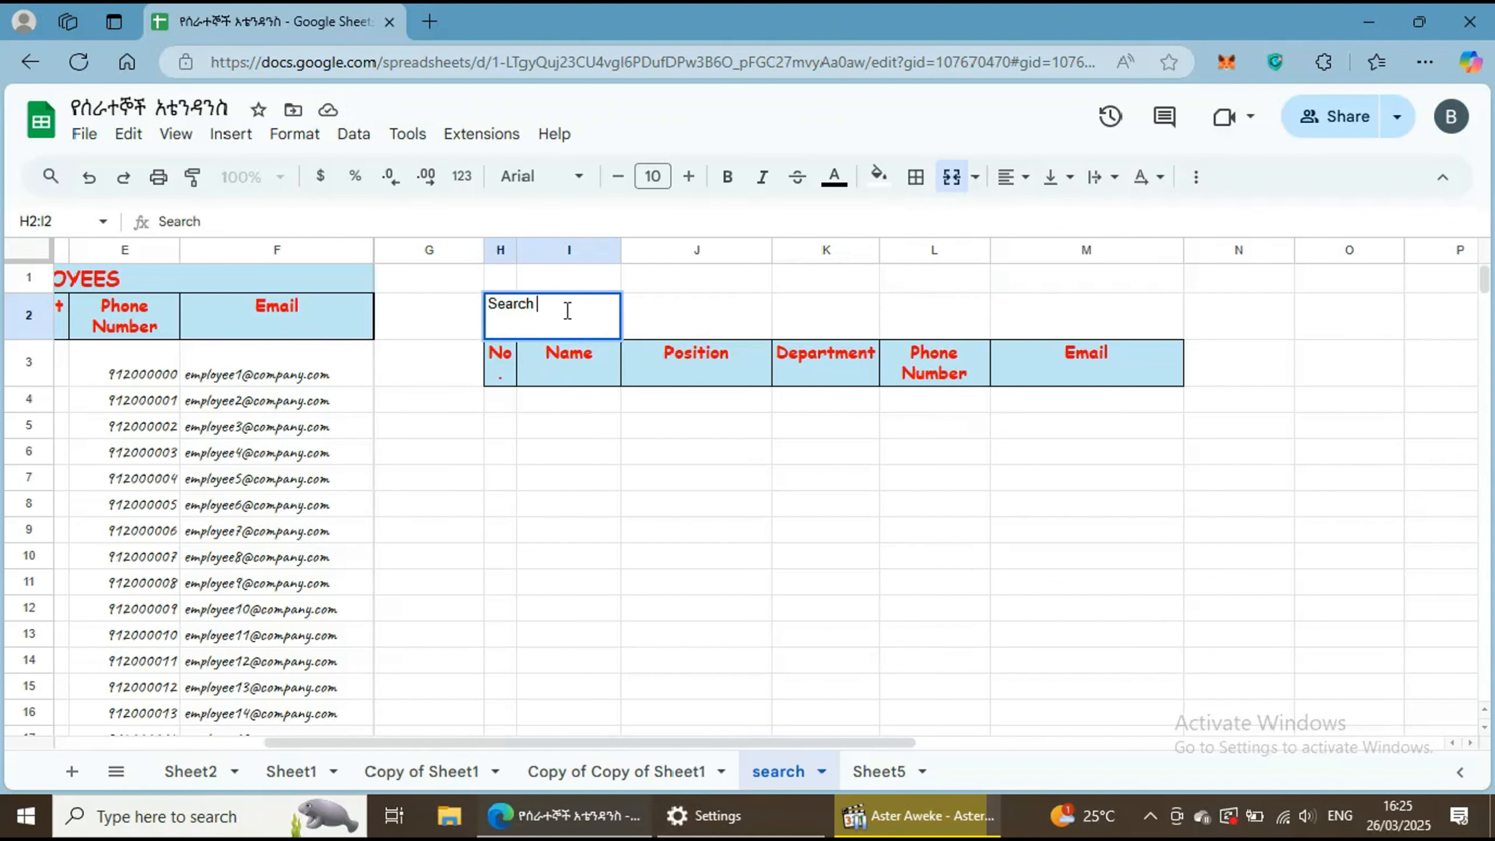
pyautogui.write(' Employee')
pyautogui.click(654, 323)
# Step: Set the "Search Employee" label's font size to 13 and wrap its text within the cell
pyautogui.click(563, 311)
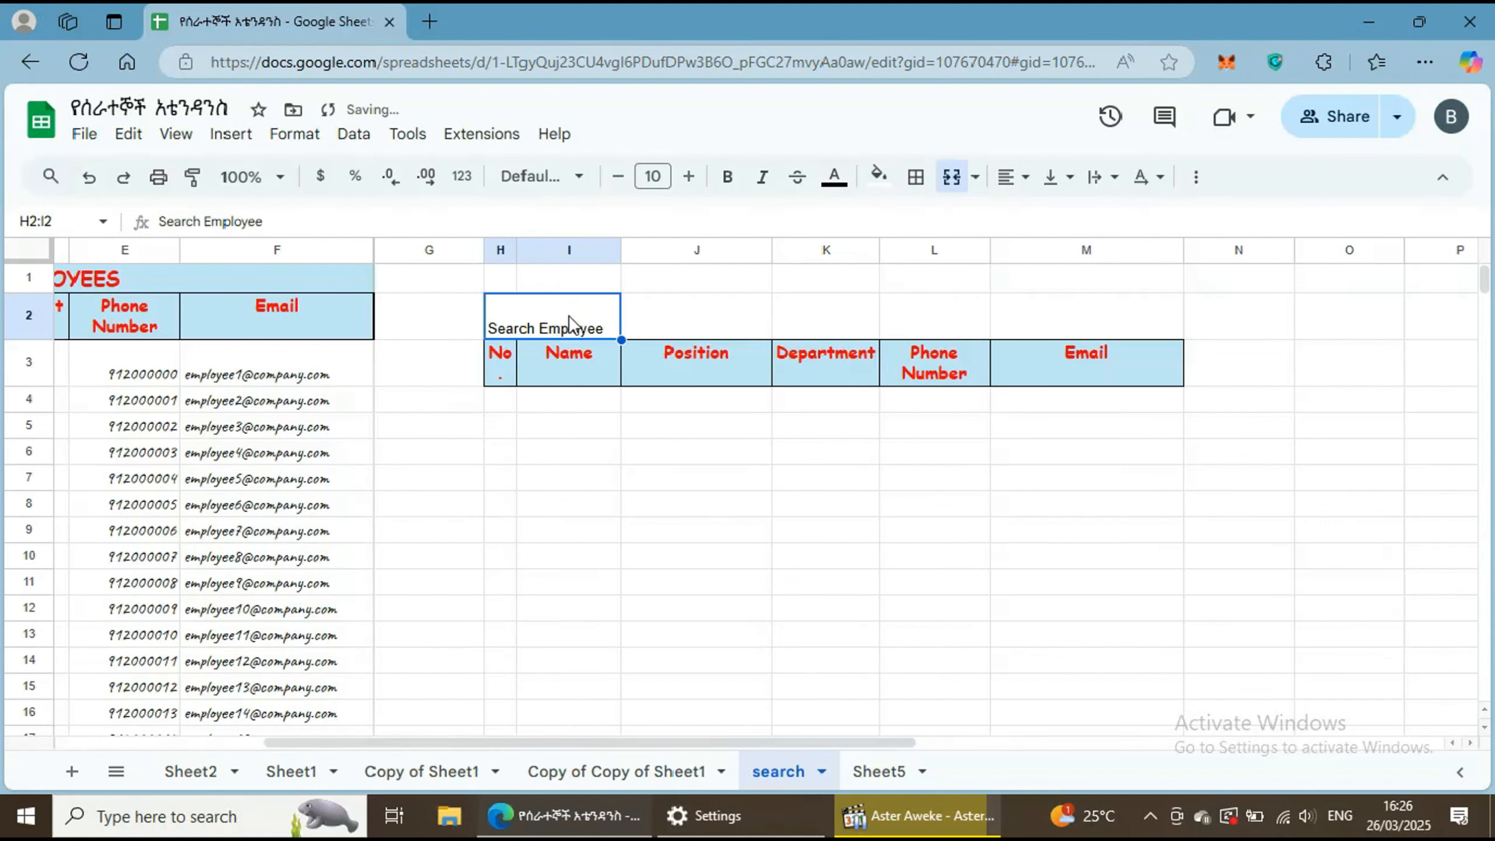
pyautogui.click(686, 177)
pyautogui.click(686, 177)
pyautogui.click(686, 177)
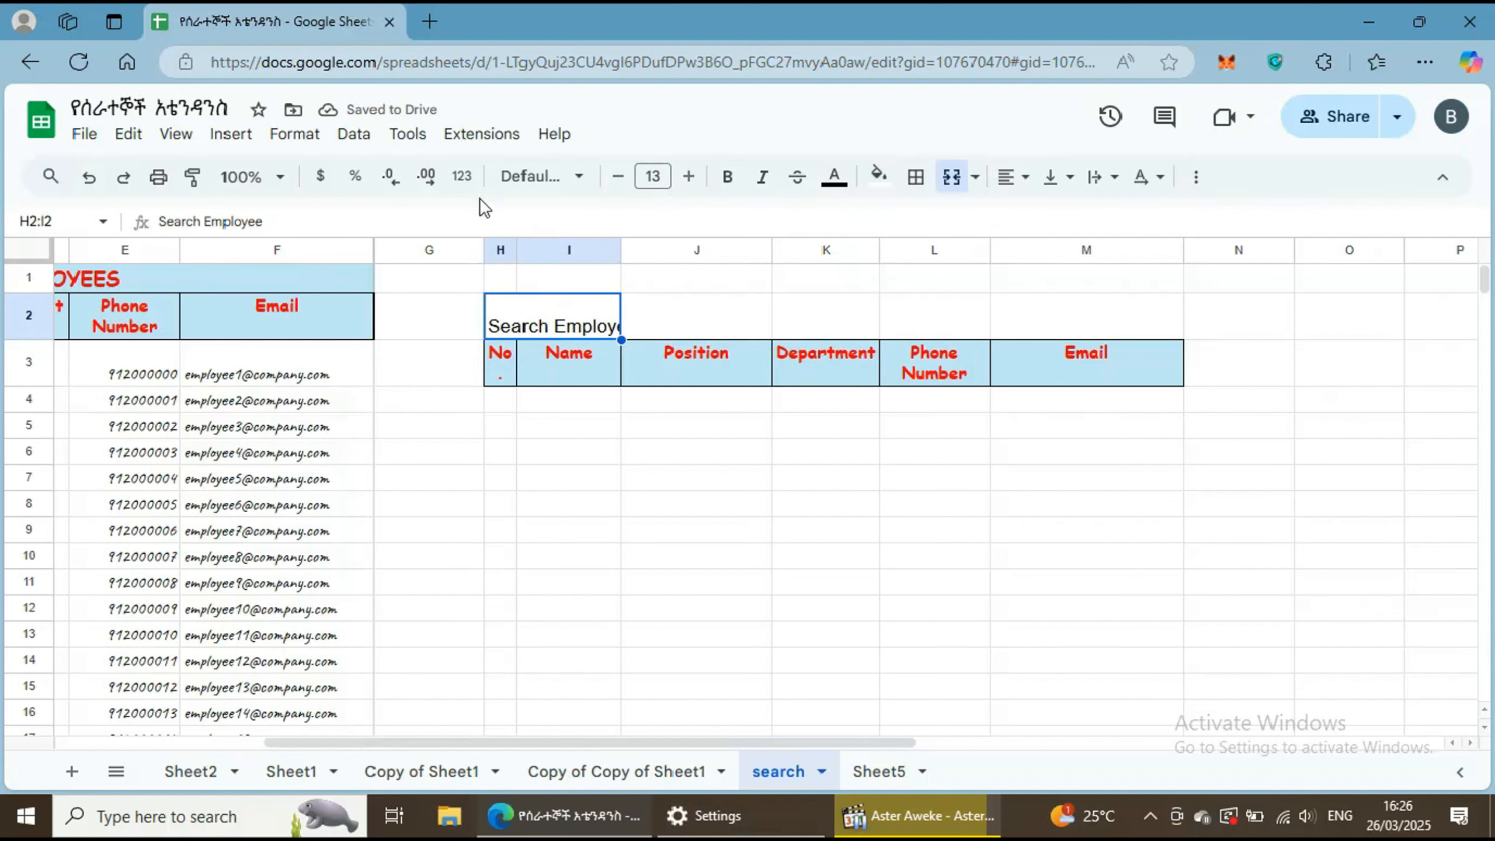
pyautogui.click(1097, 184)
pyautogui.click(1137, 217)
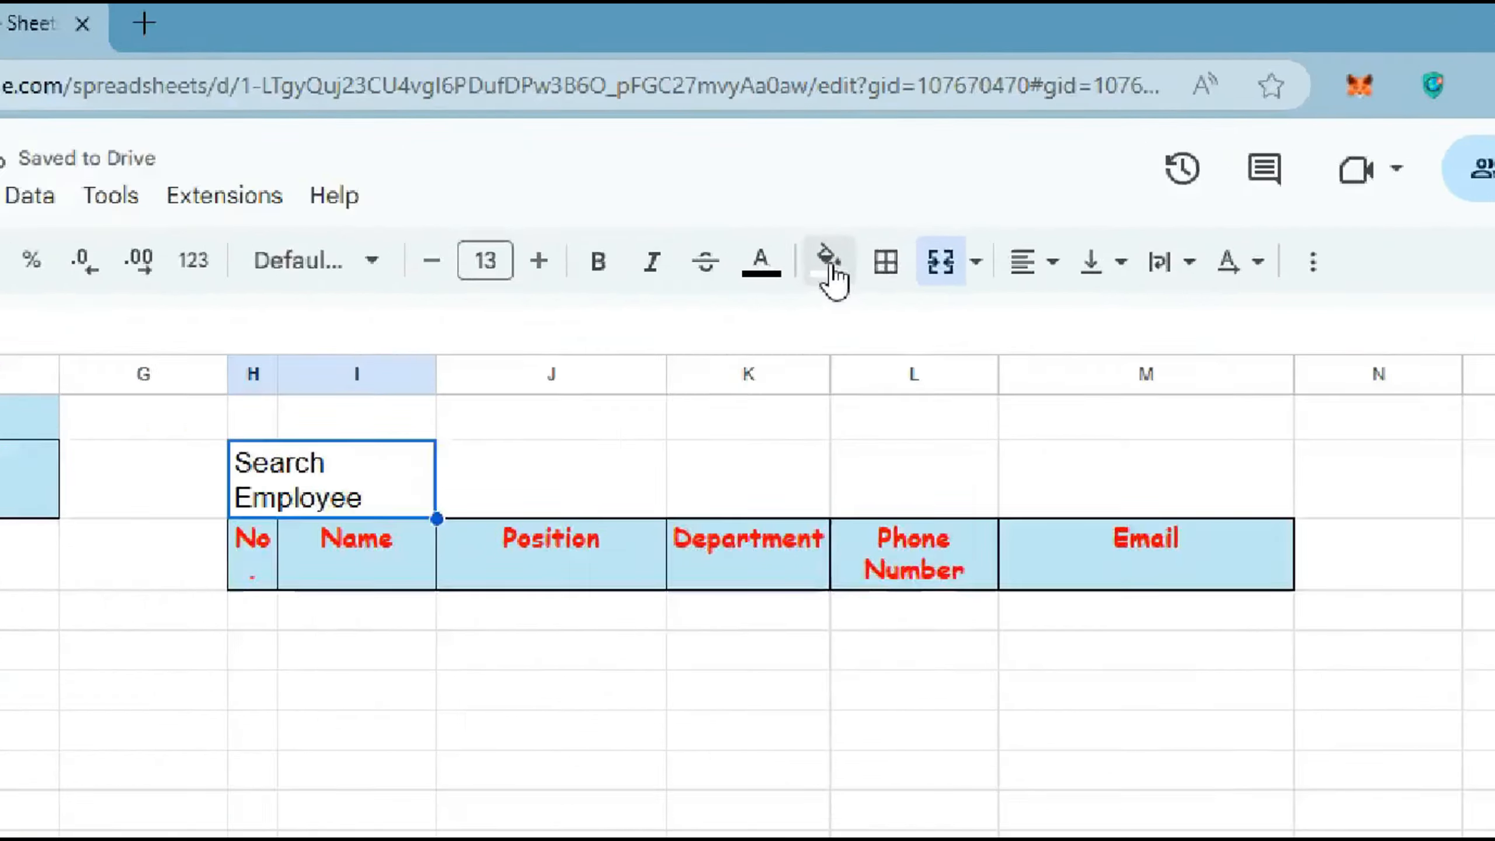
# Step: Fill the "Search Employee" cell with light orange and make its text bold
pyautogui.click(877, 181)
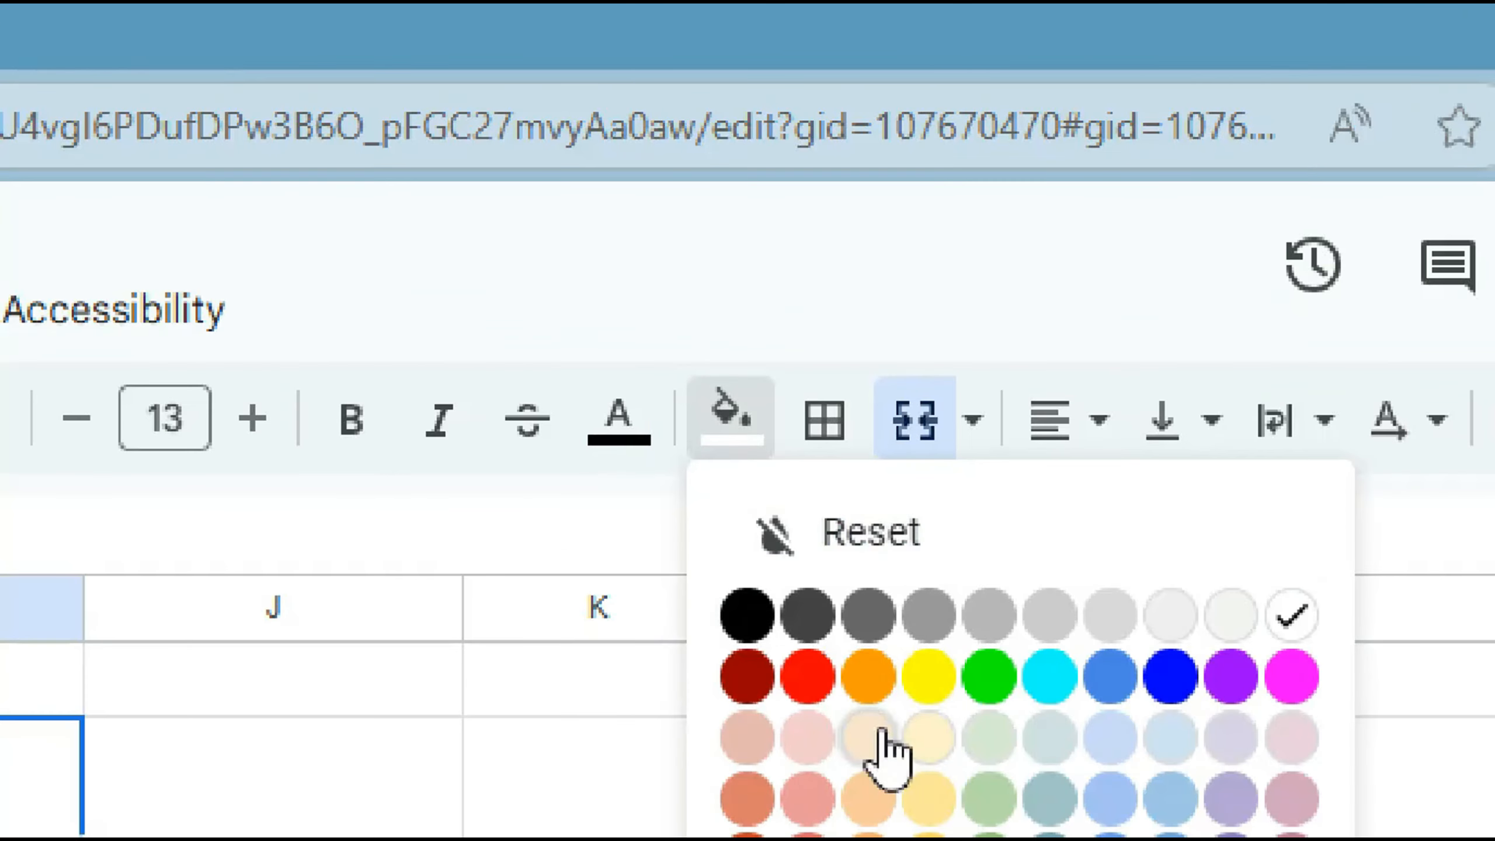
pyautogui.click(871, 801)
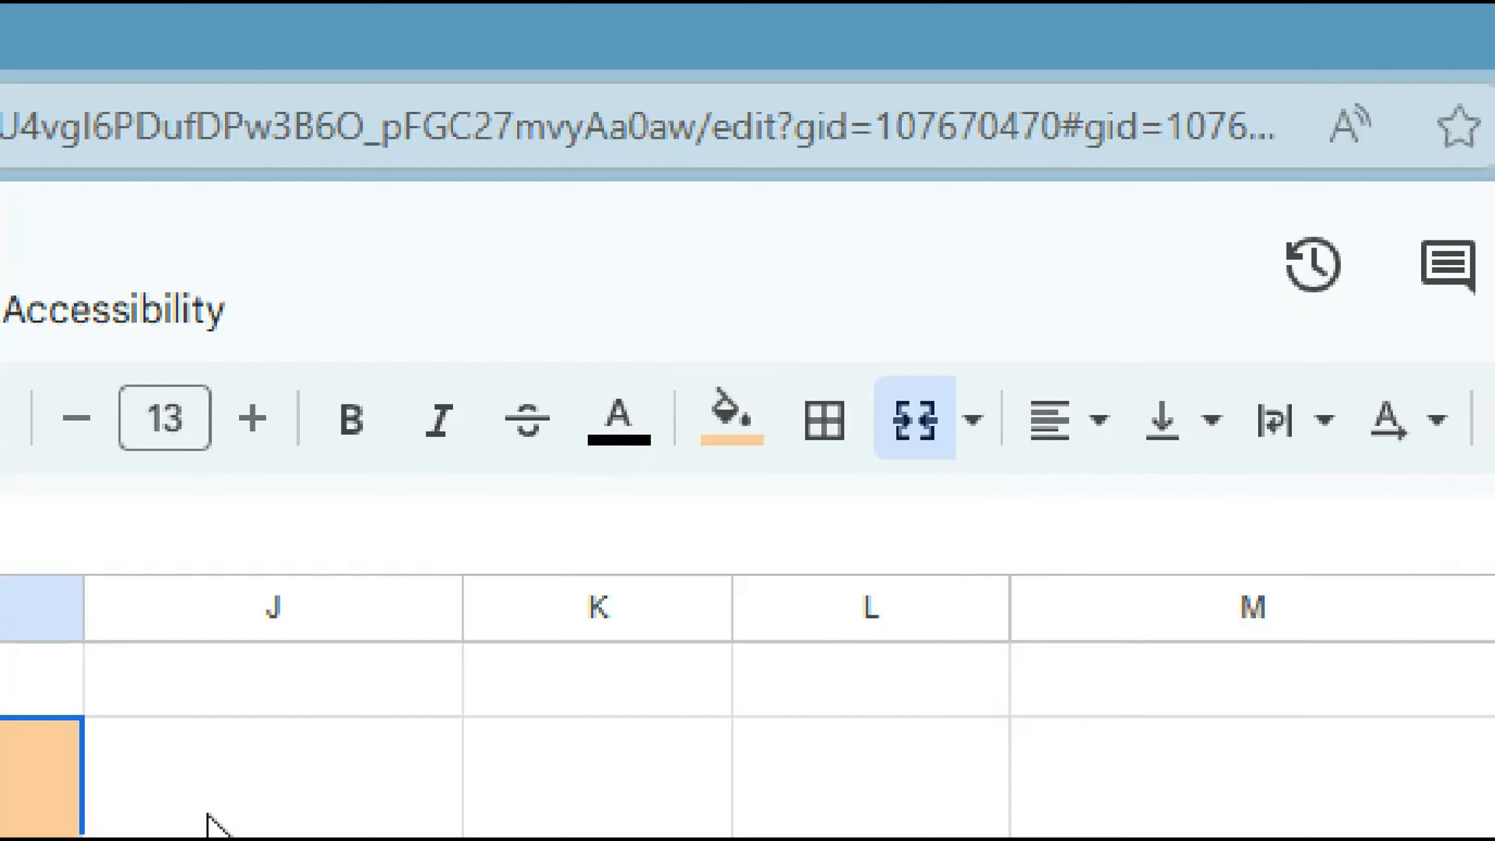
pyautogui.click(342, 421)
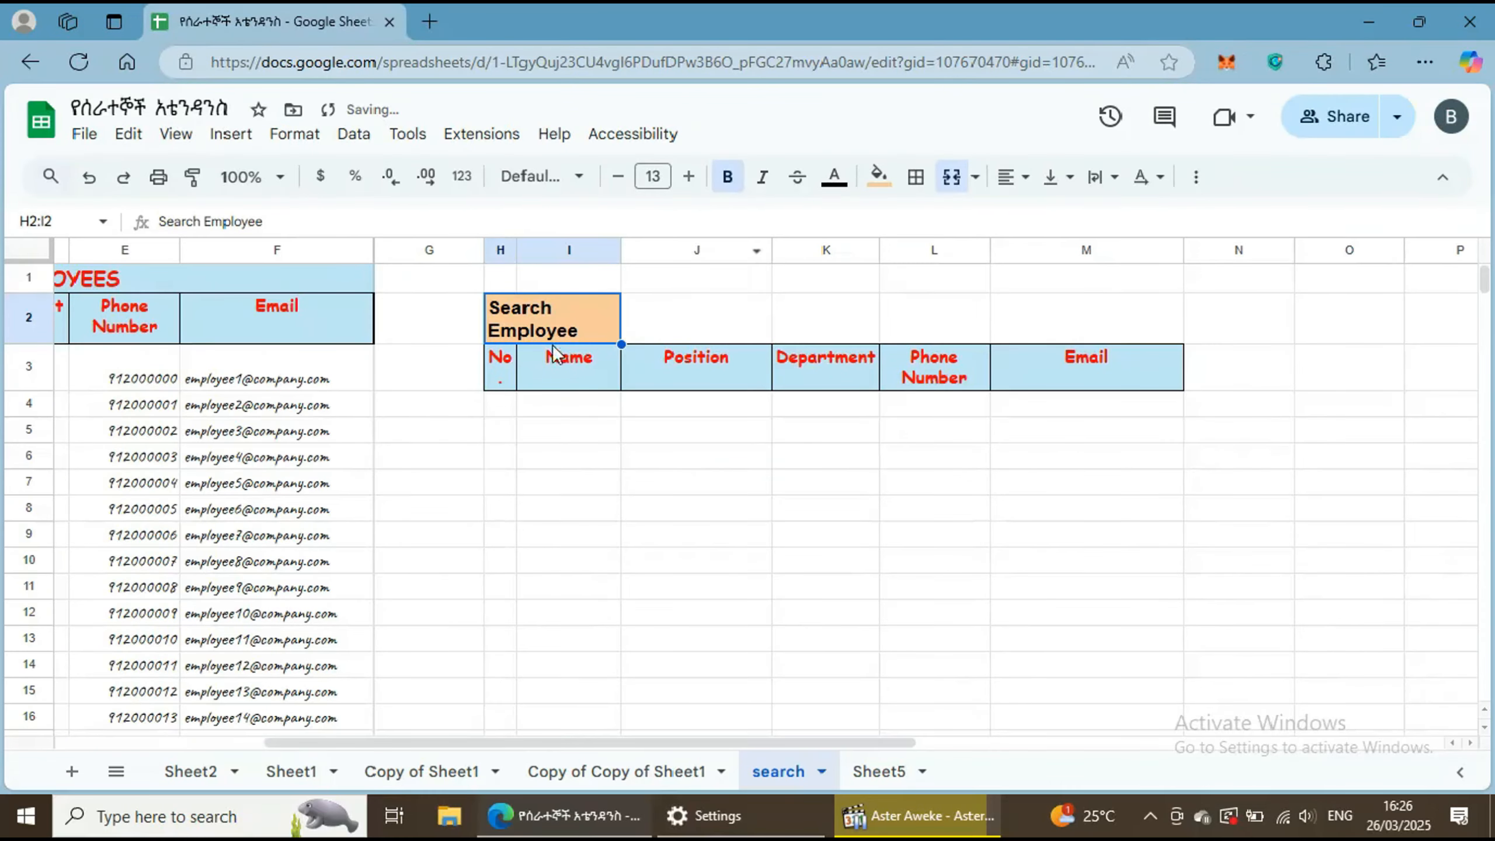
# Step: Merge cells J2 and K2 beside the "Search Employee" label into one input cell
pyautogui.click(702, 331)
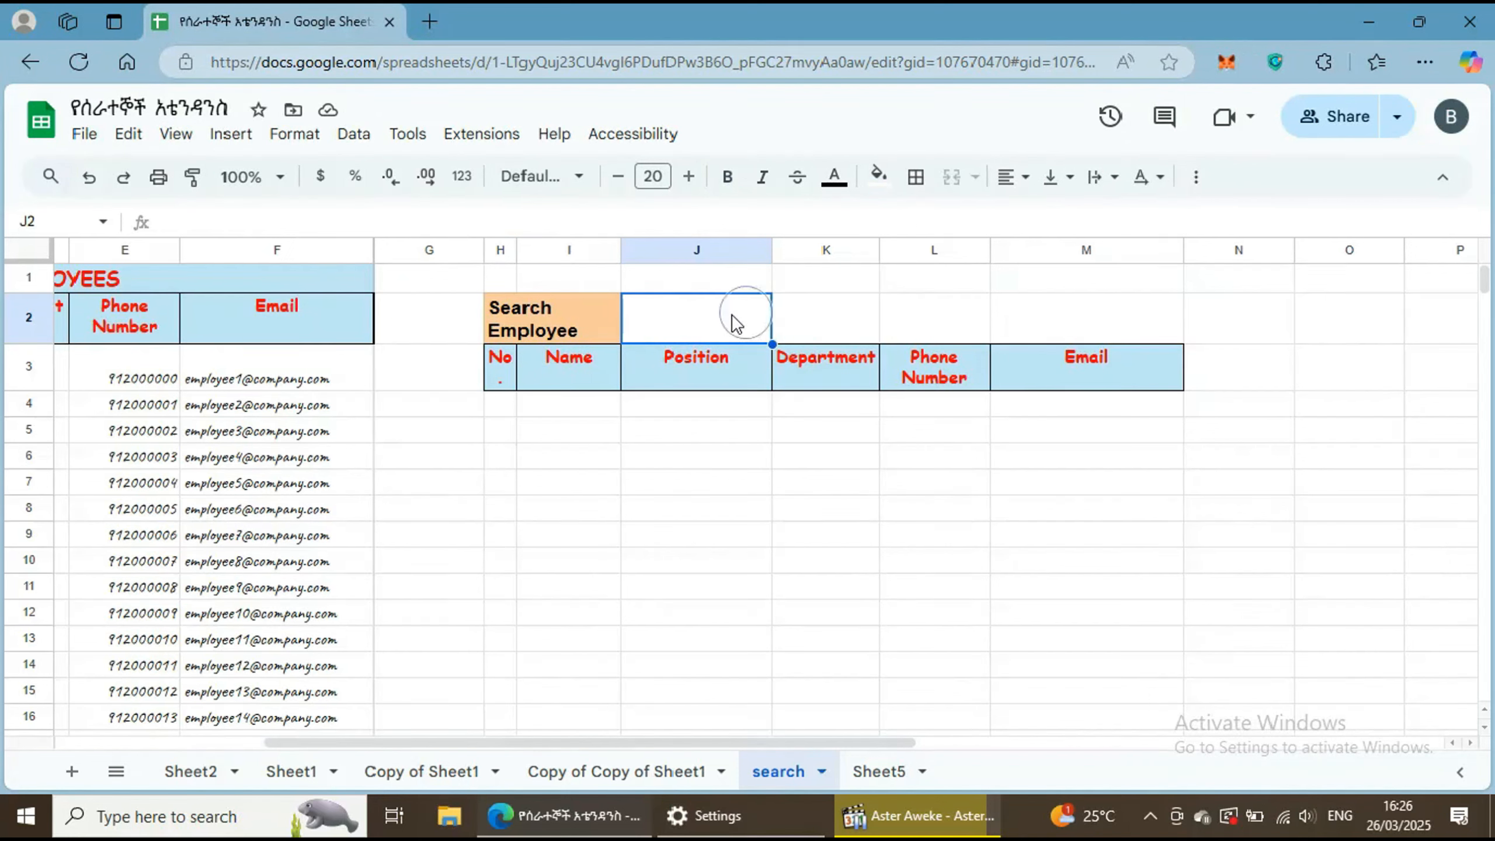
pyautogui.keyDown('shift'); pyautogui.click(821, 327); pyautogui.keyUp('shift')
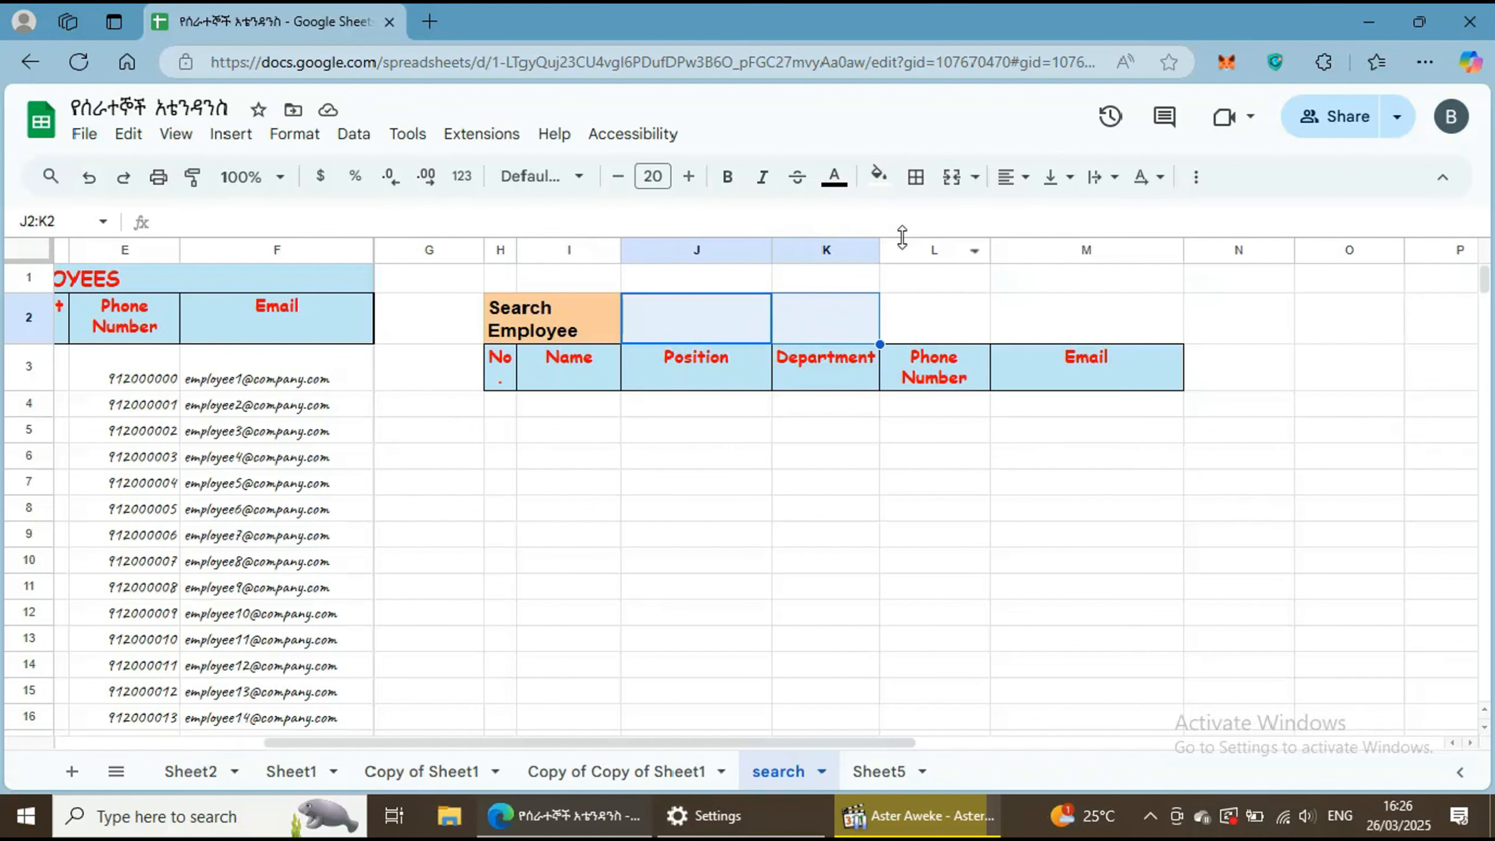
pyautogui.click(952, 177)
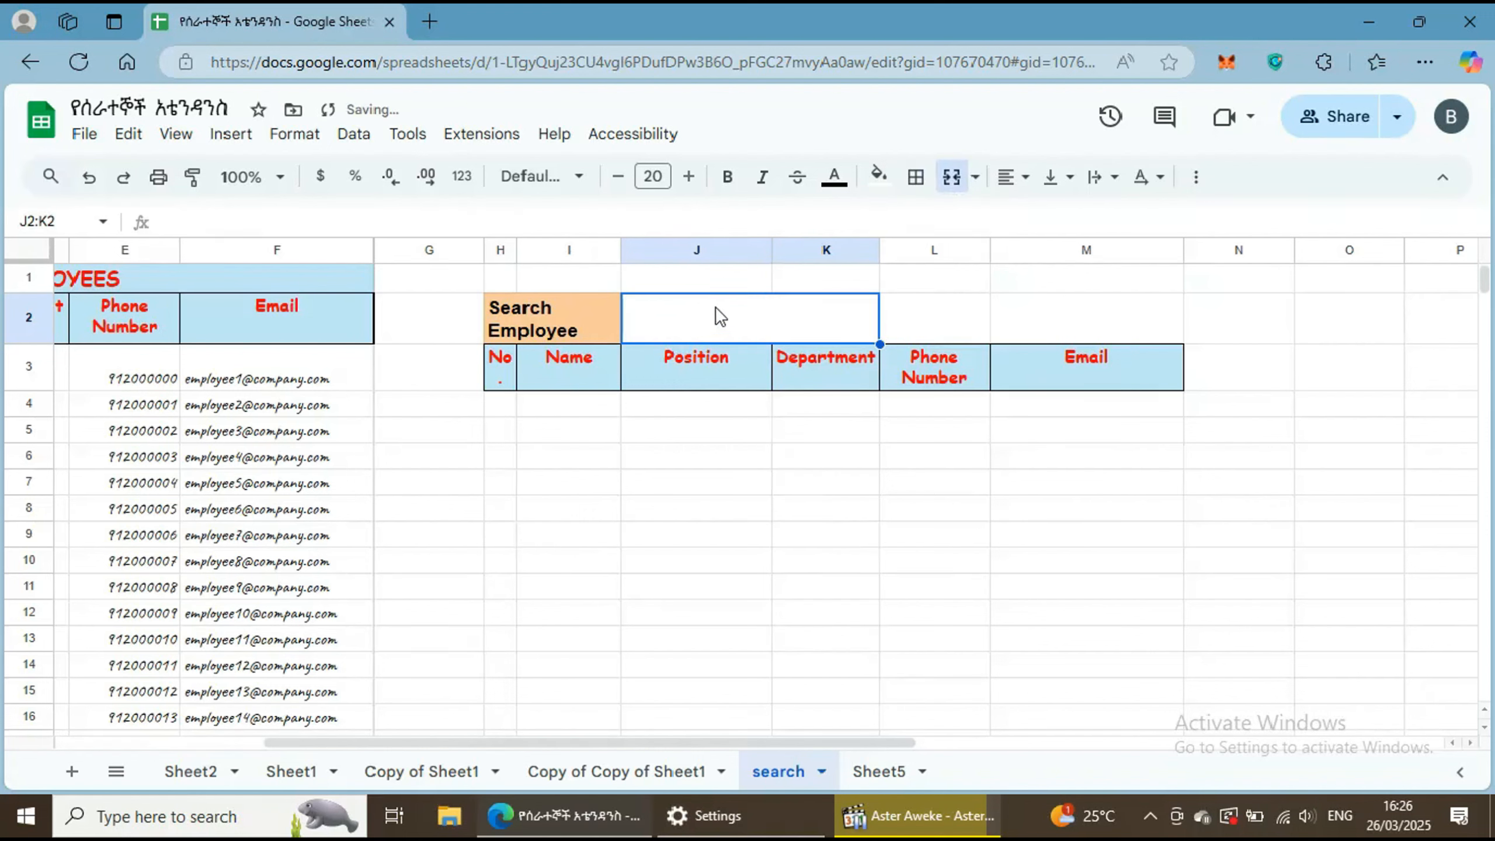
pyautogui.doubleClick(748, 321)
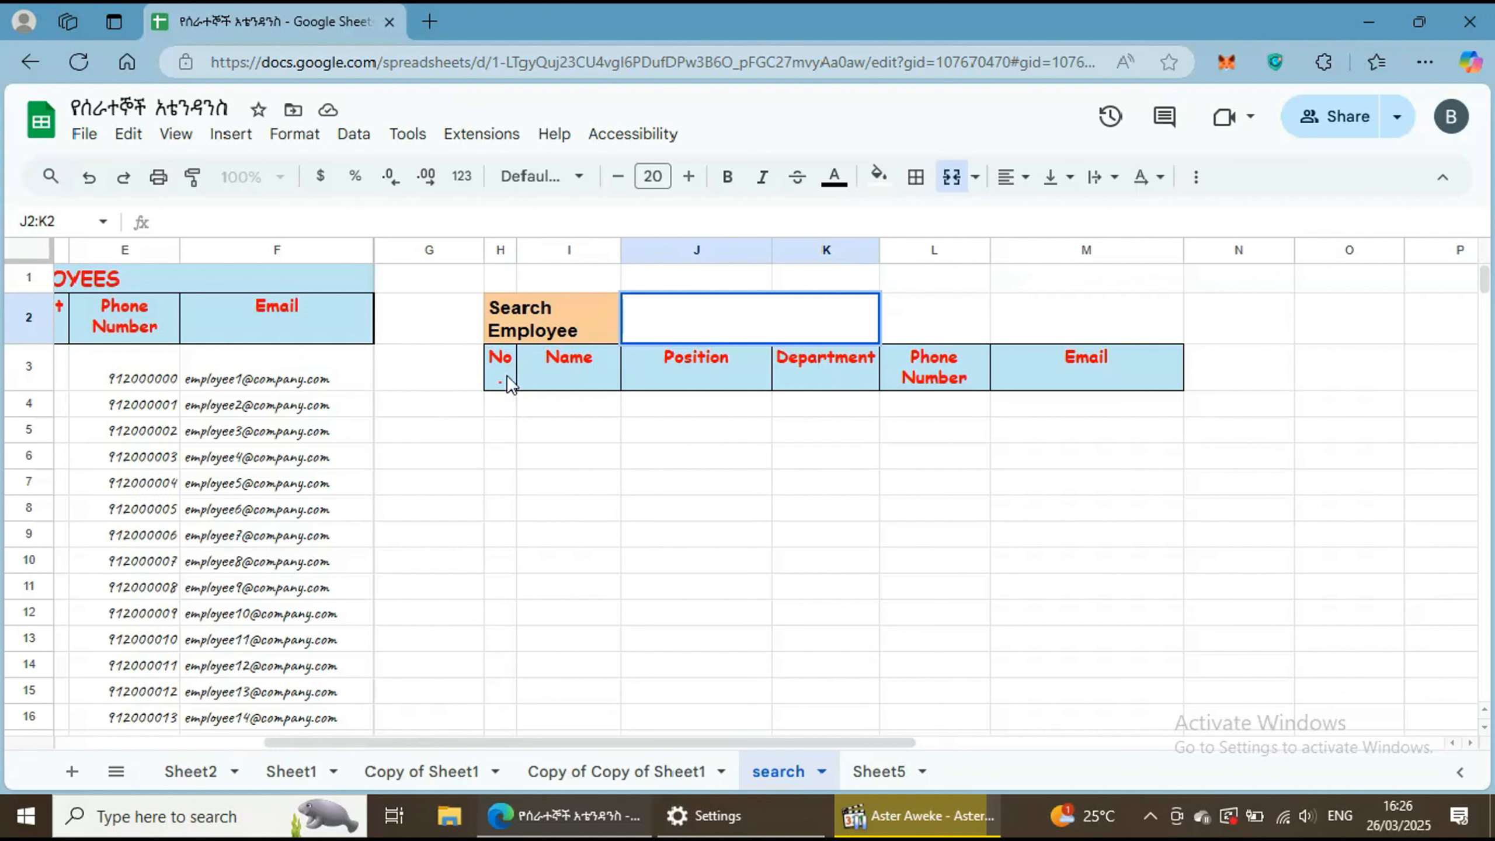
# Step: Start a FILTER formula in H4 with the employee data A3:F52 as its range
pyautogui.click(497, 407)
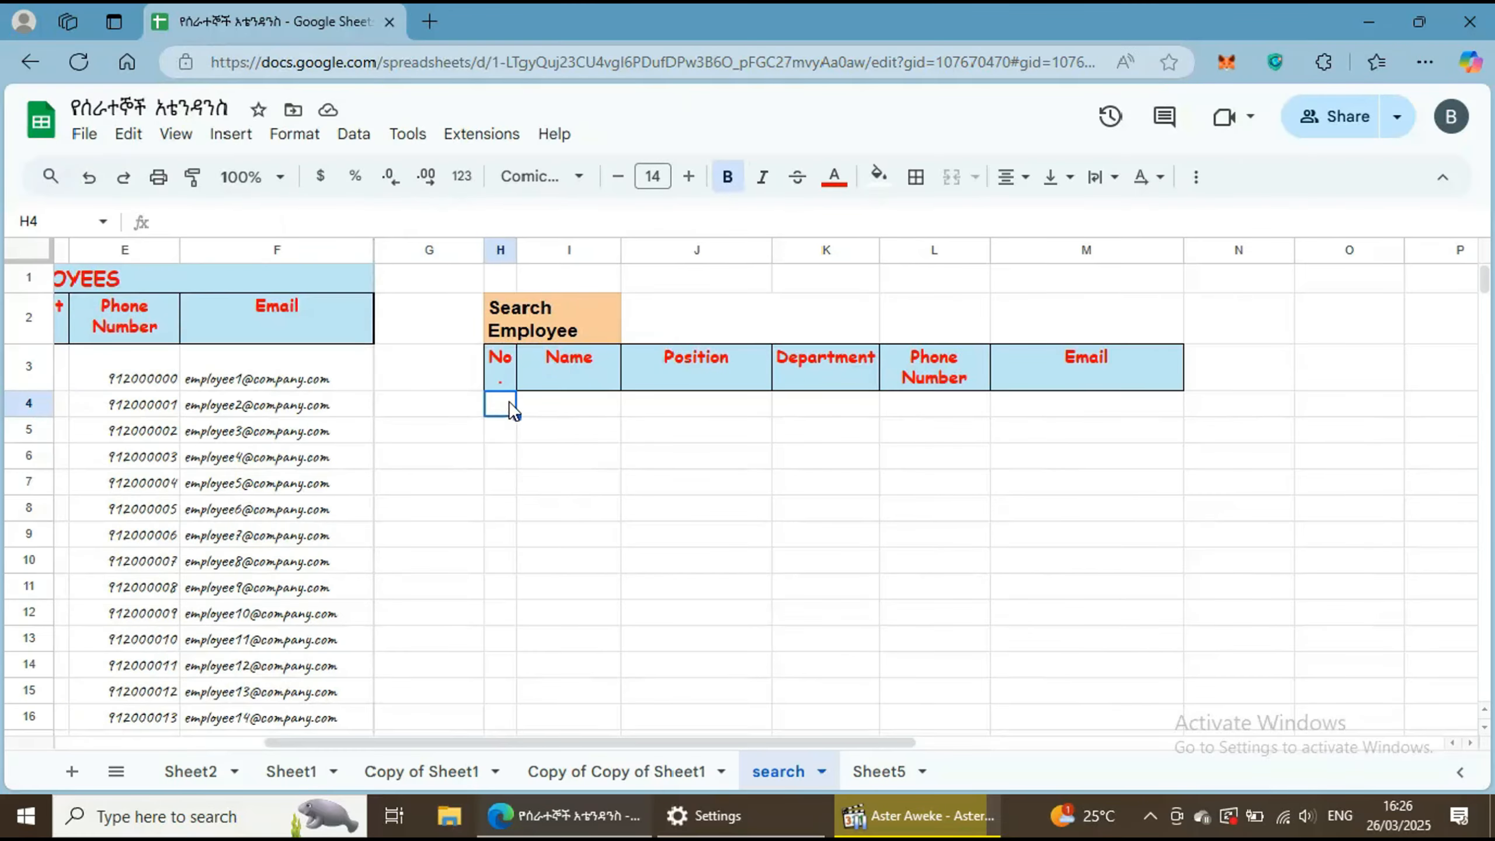
pyautogui.doubleClick(503, 401)
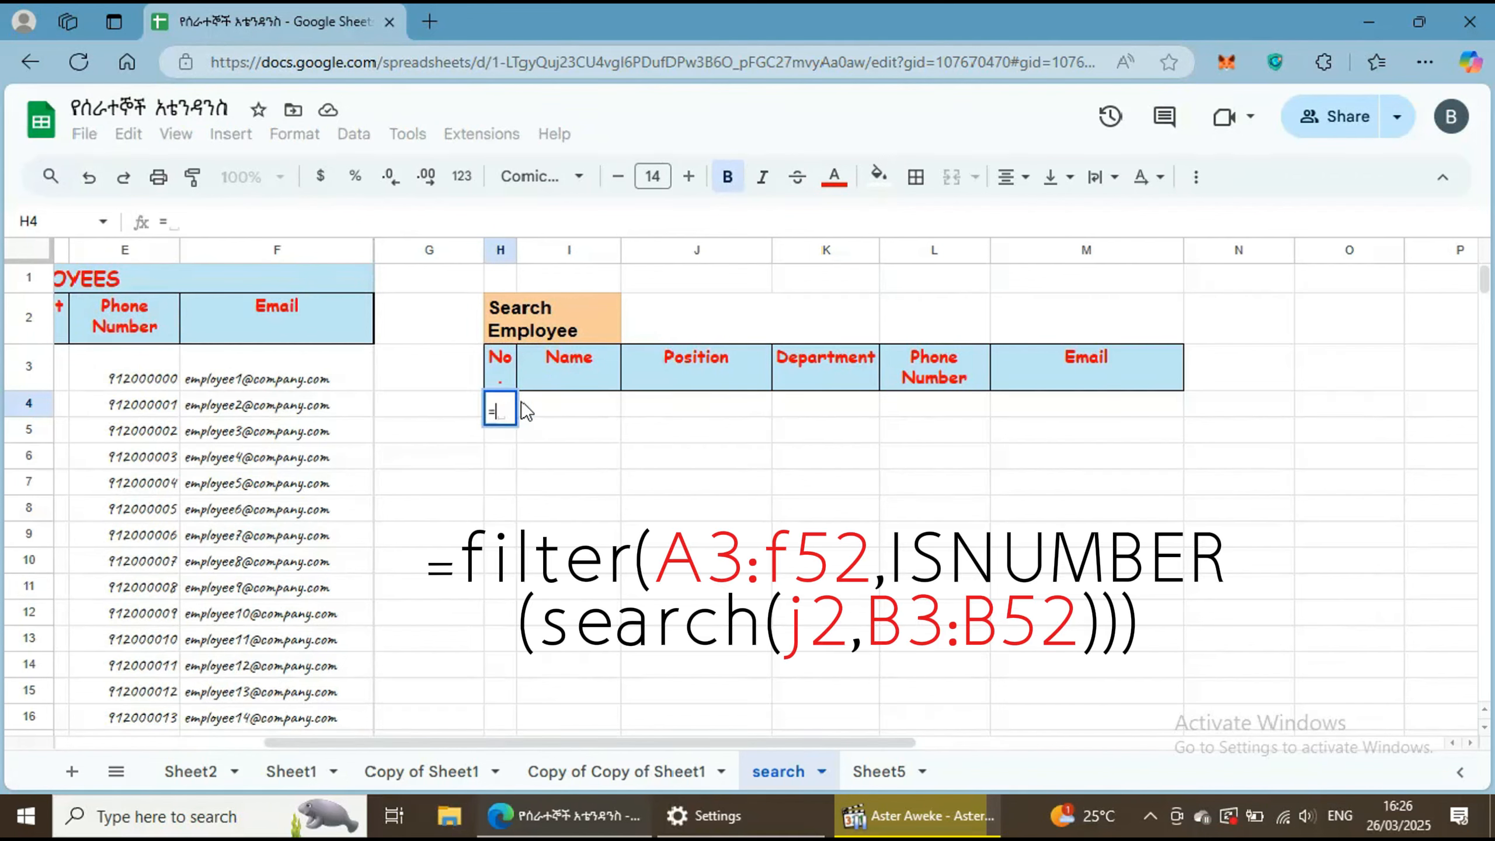
pyautogui.write('=fil')
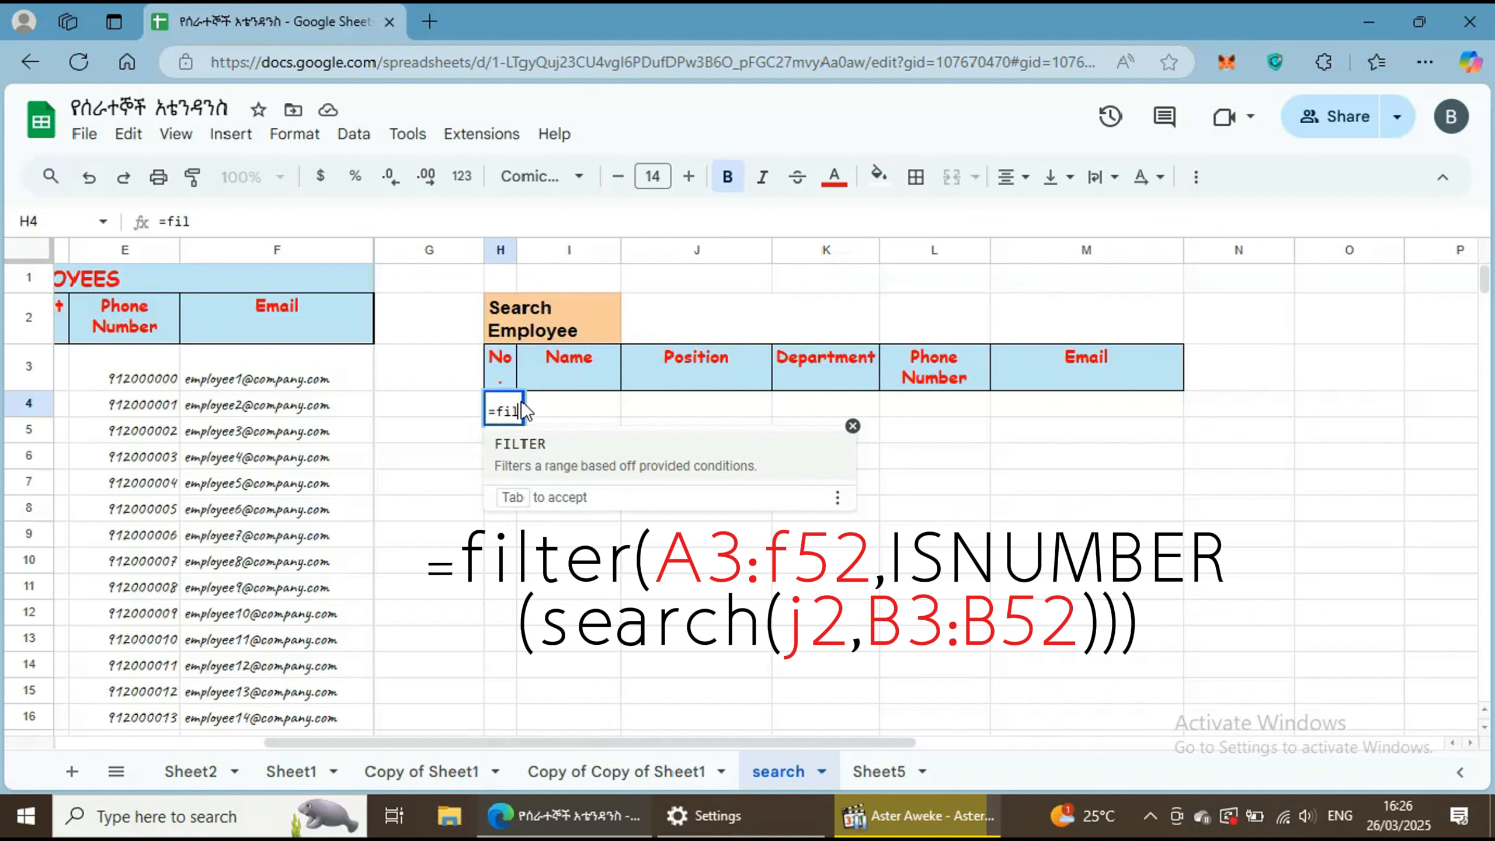
pyautogui.click(521, 447)
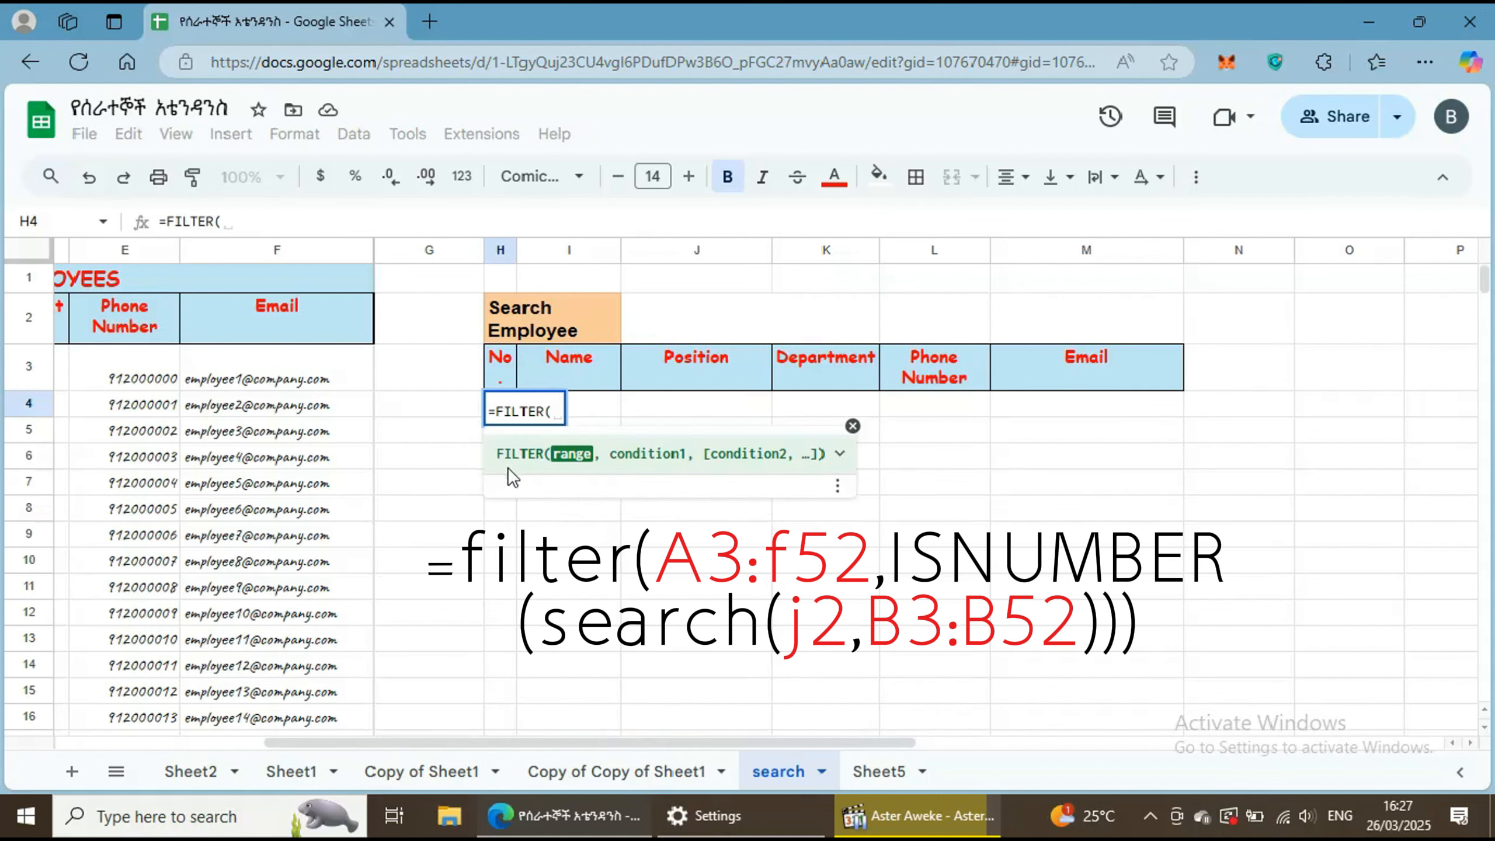
pyautogui.moveTo(460, 737); pyautogui.dragTo(253, 740)
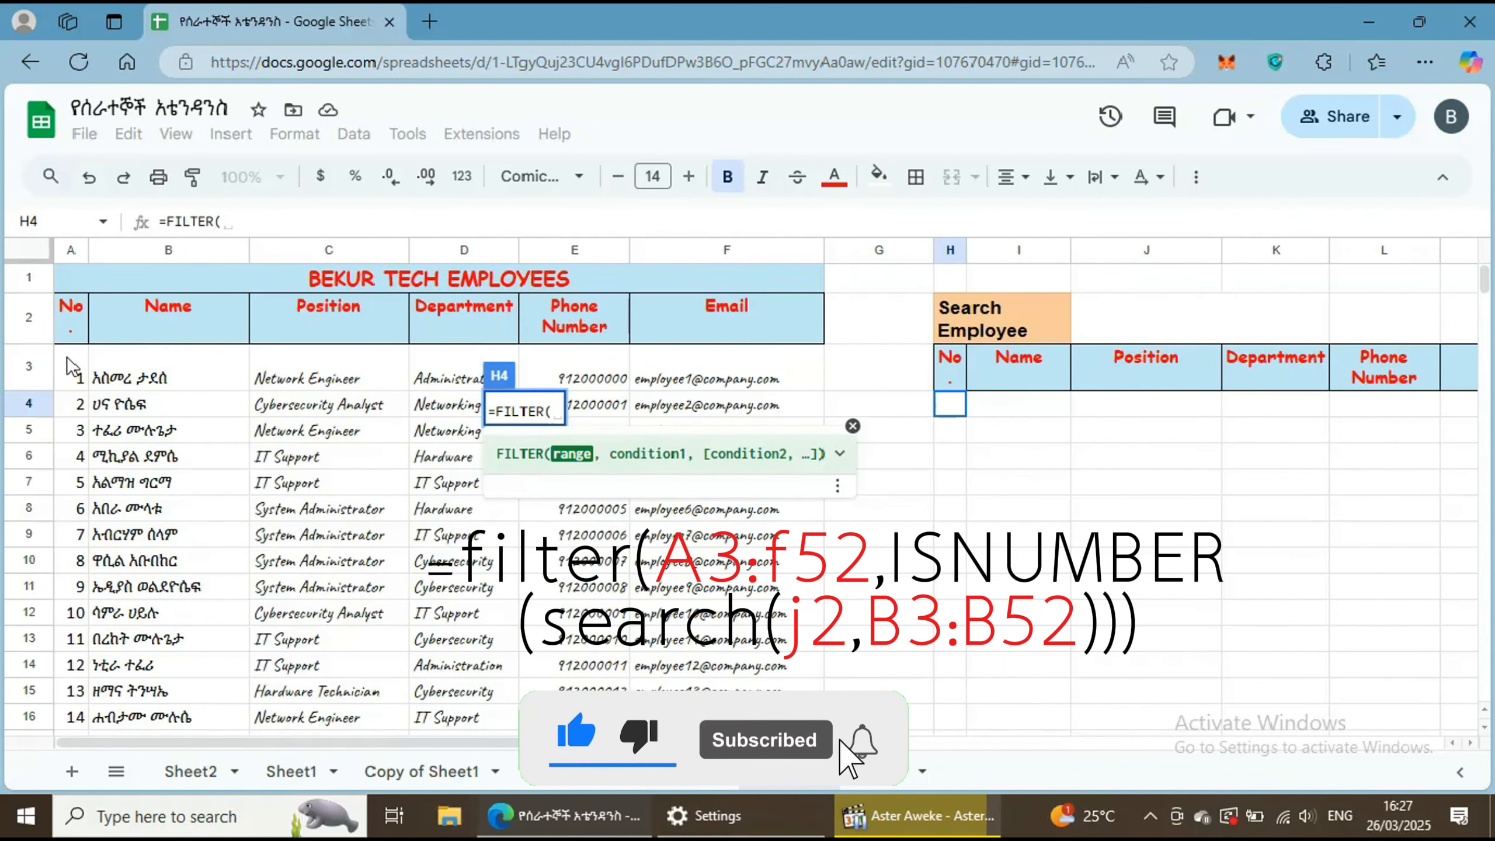
pyautogui.moveTo(75, 356); pyautogui.dragTo(750, 633)
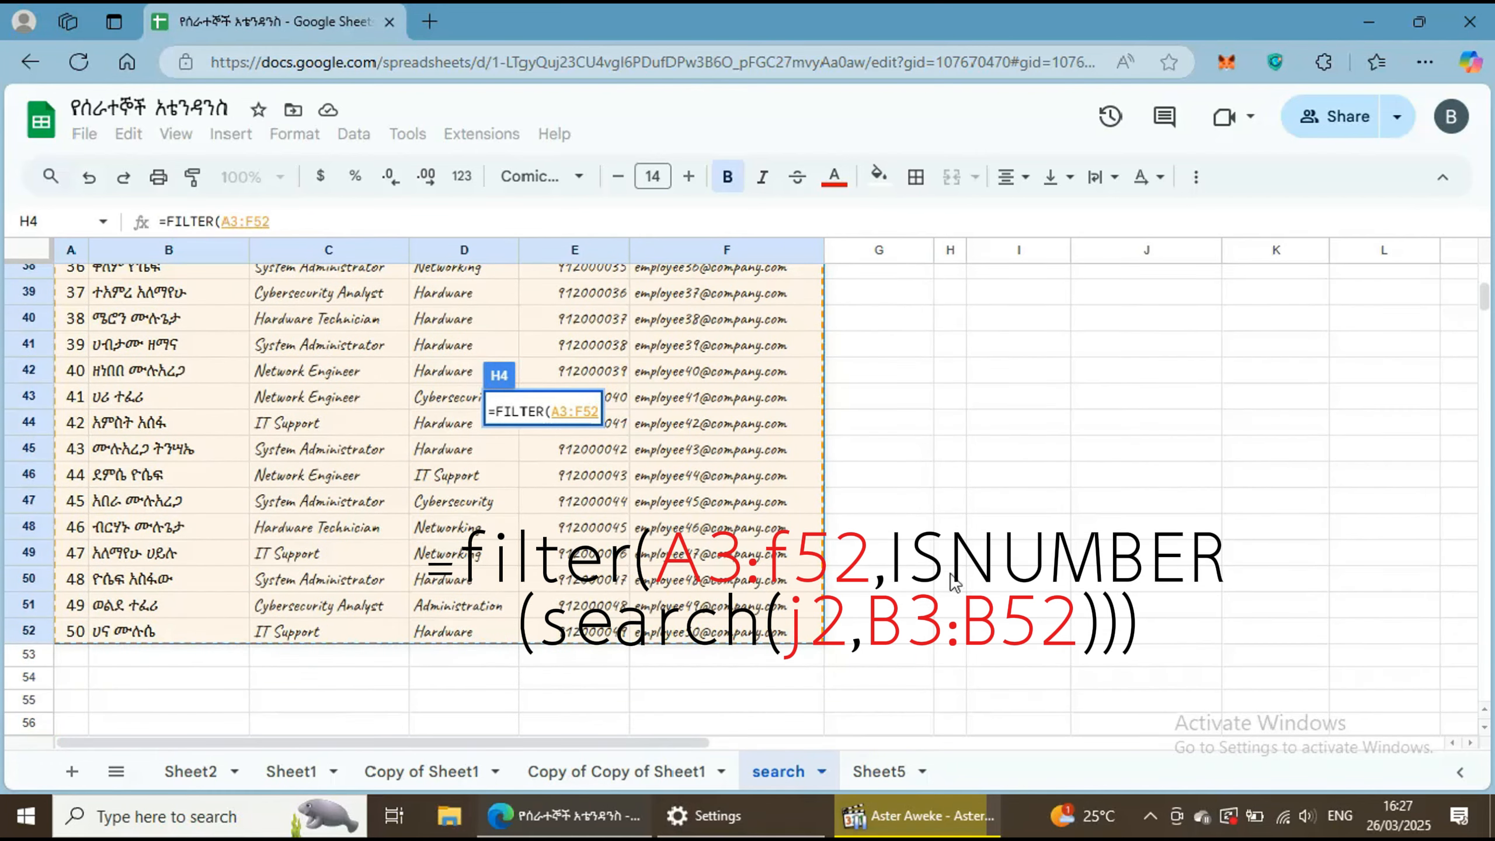
pyautogui.scroll(12, 1036, 556)
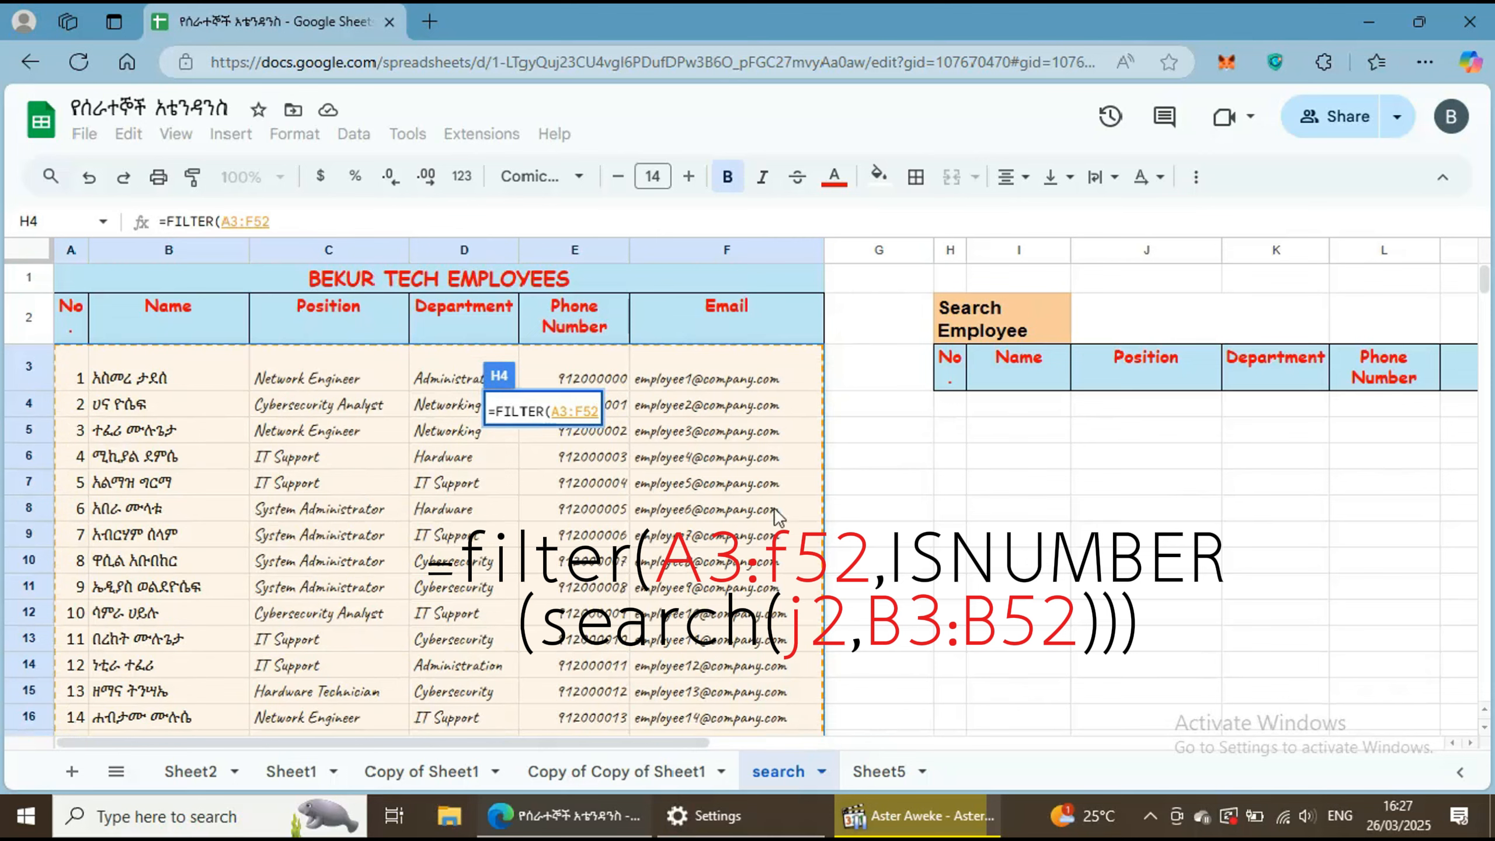
# Step: Add ISNUMBER with a nested SEARCH as the FILTER condition in the H4 formula
pyautogui.moveTo(659, 741); pyautogui.dragTo(864, 738)
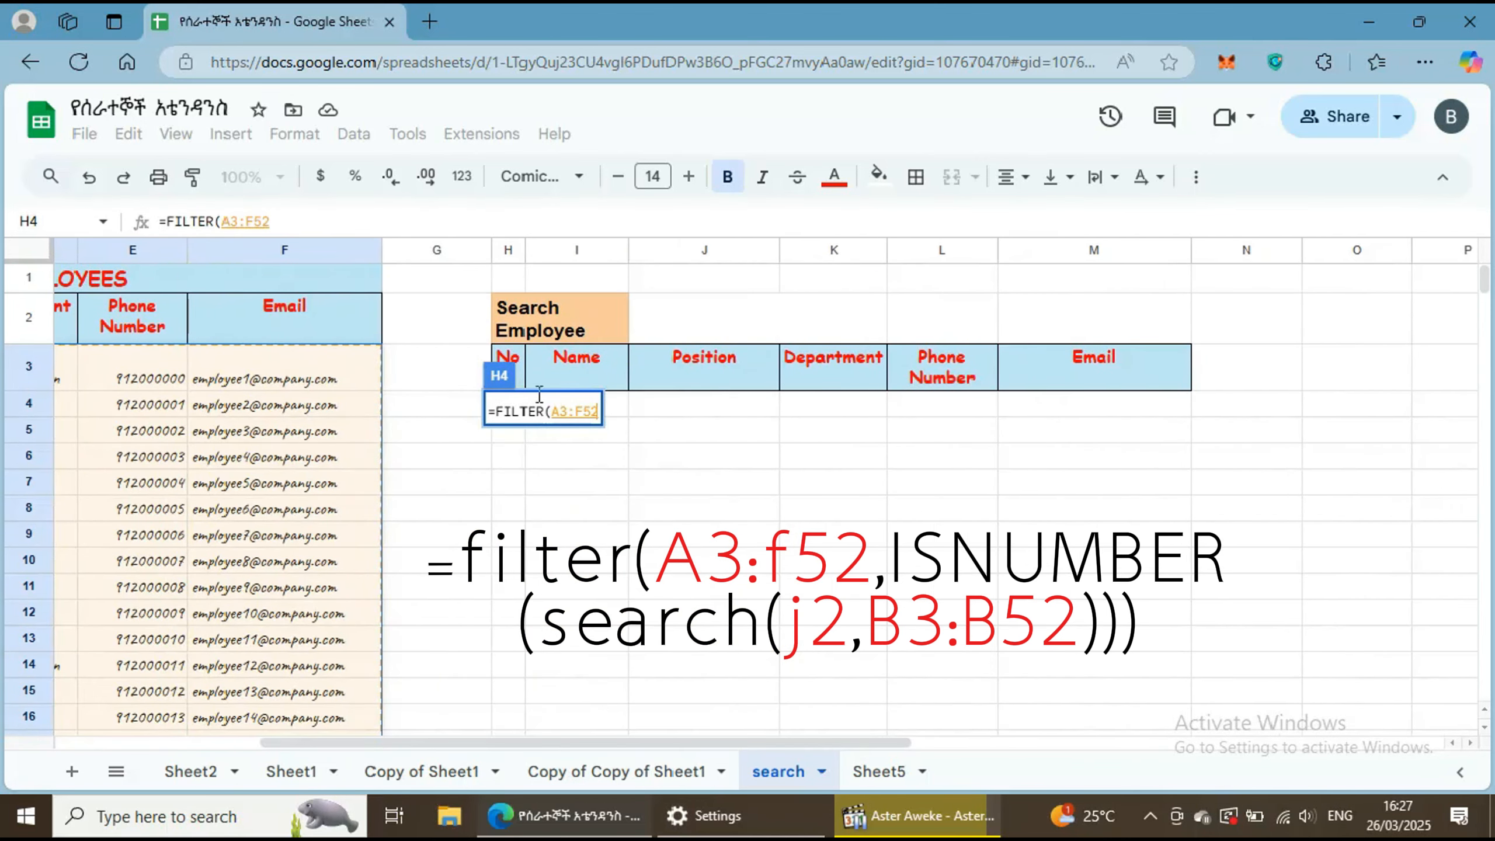
pyautogui.write(', ')
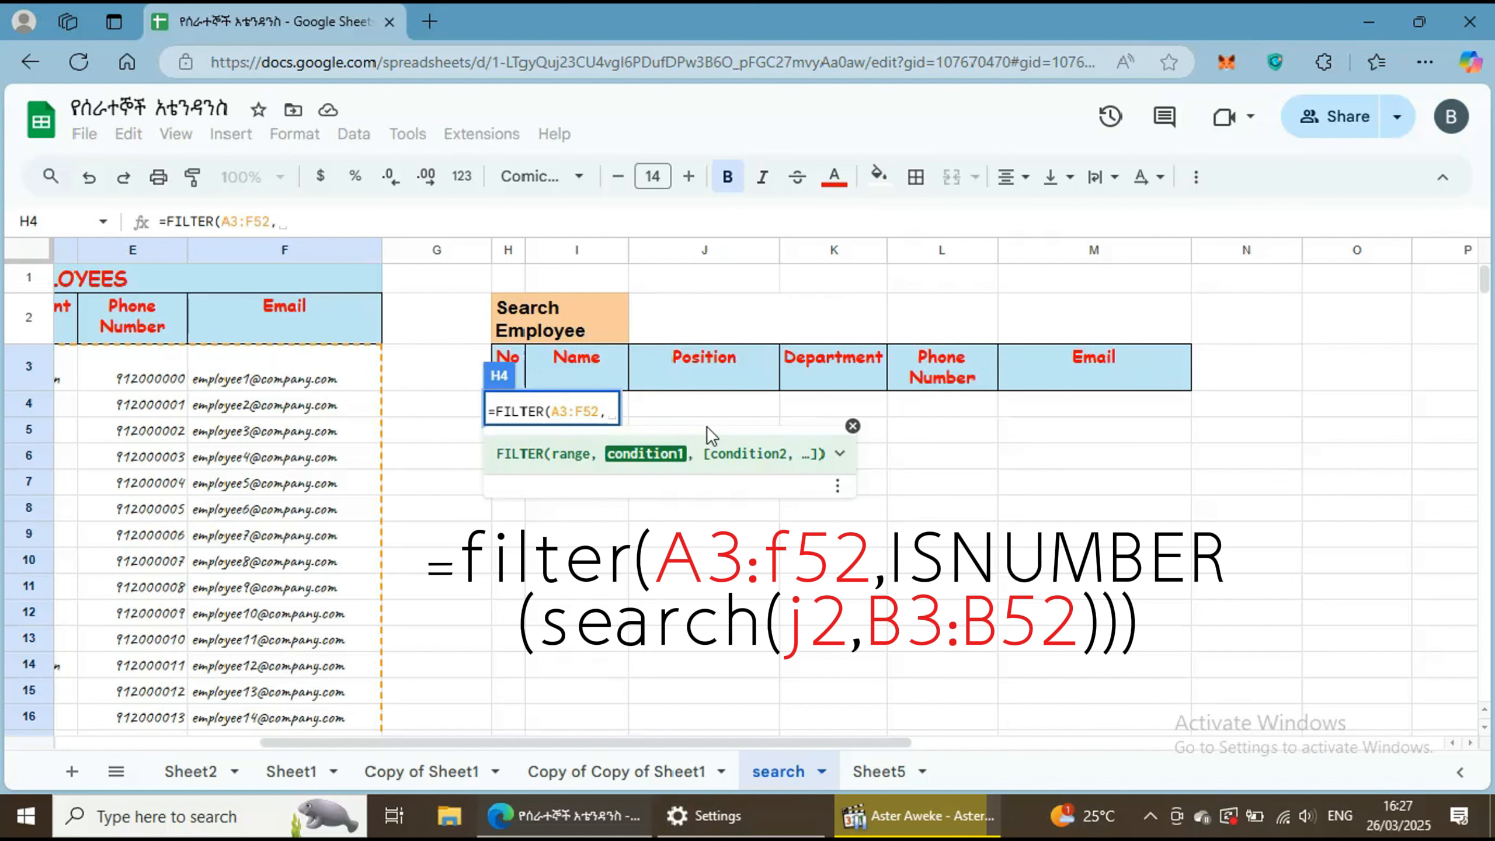
pyautogui.write('isnum')
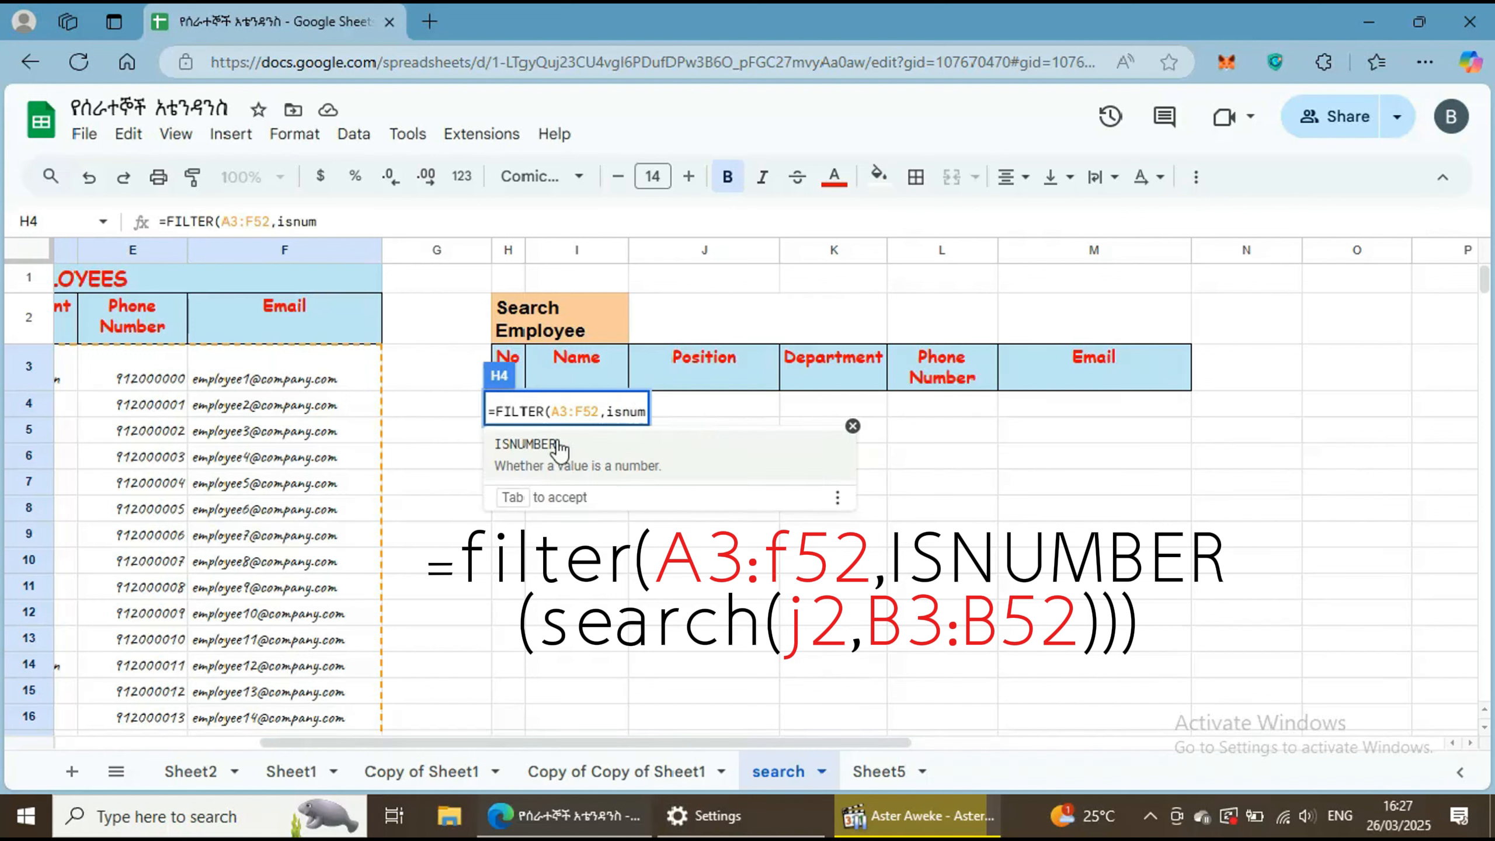
pyautogui.click(528, 444)
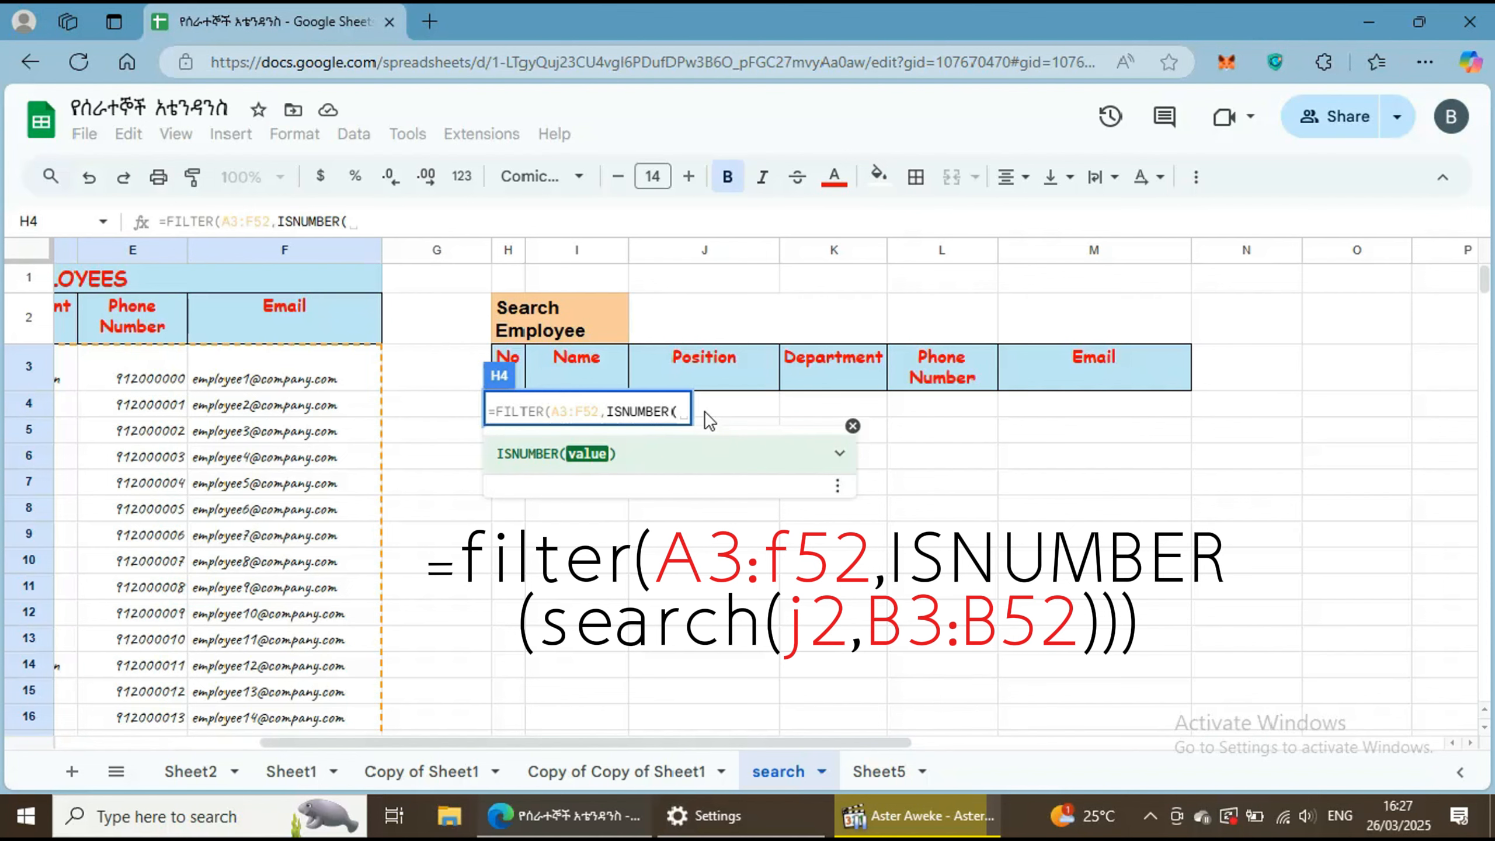
pyautogui.write('search')
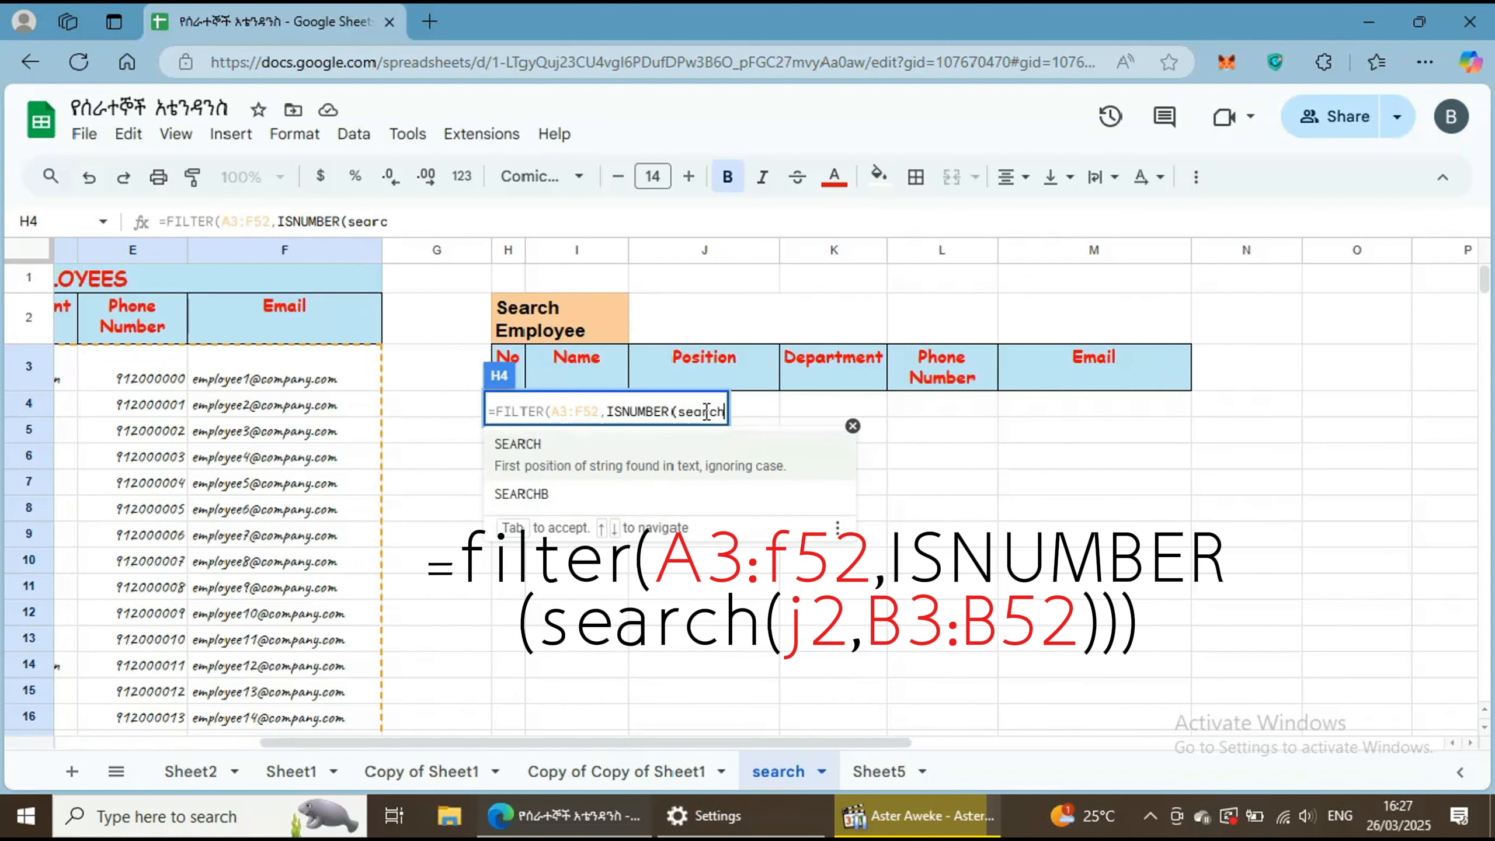
pyautogui.press('Tab')
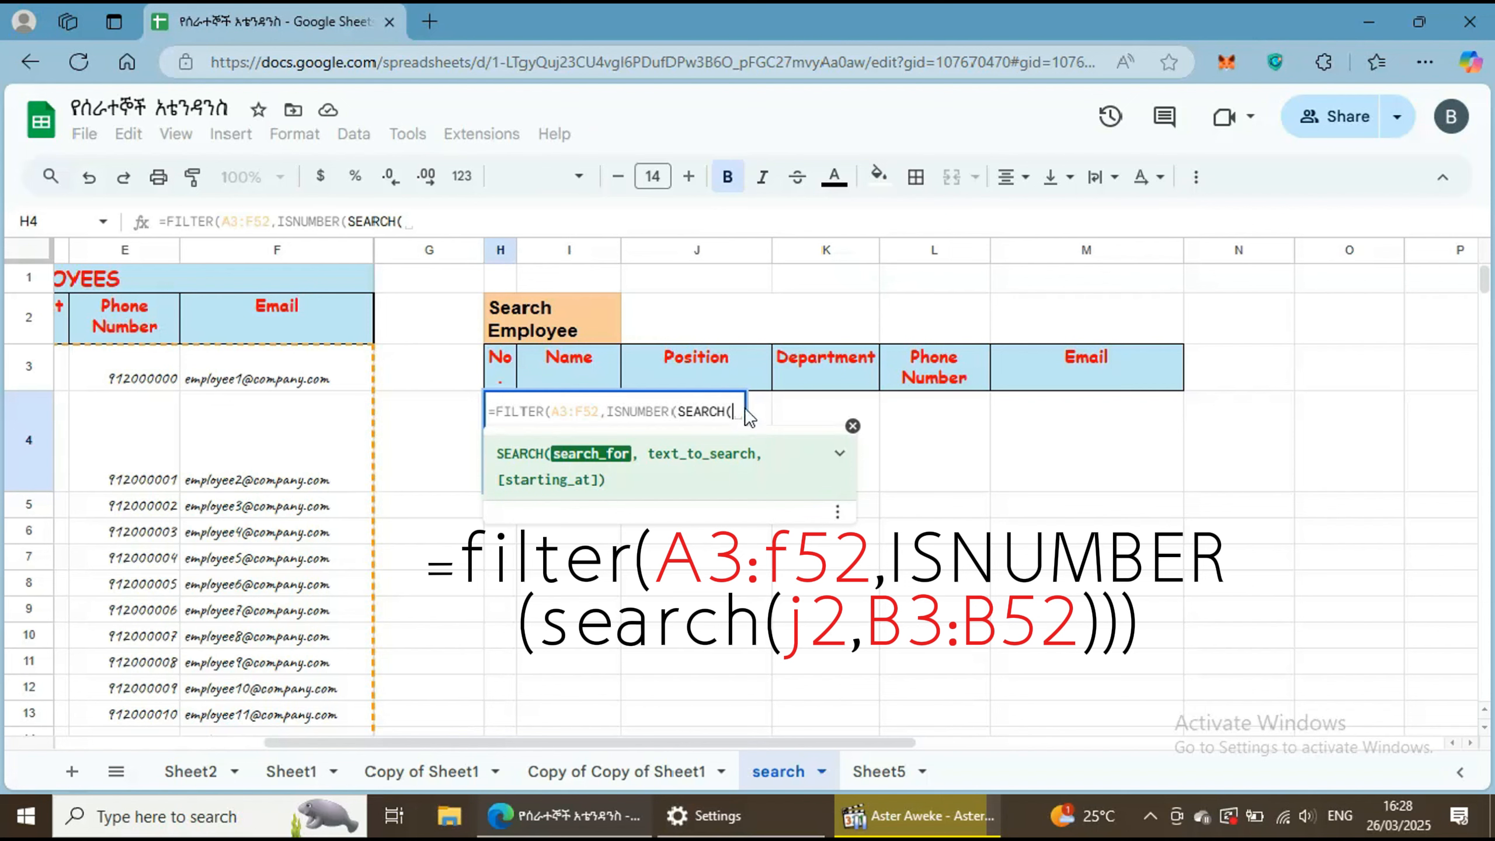
# Step: Set SEARCH to look for J2 in the name range B3:B52 and complete the H4 formula
pyautogui.click(691, 307)
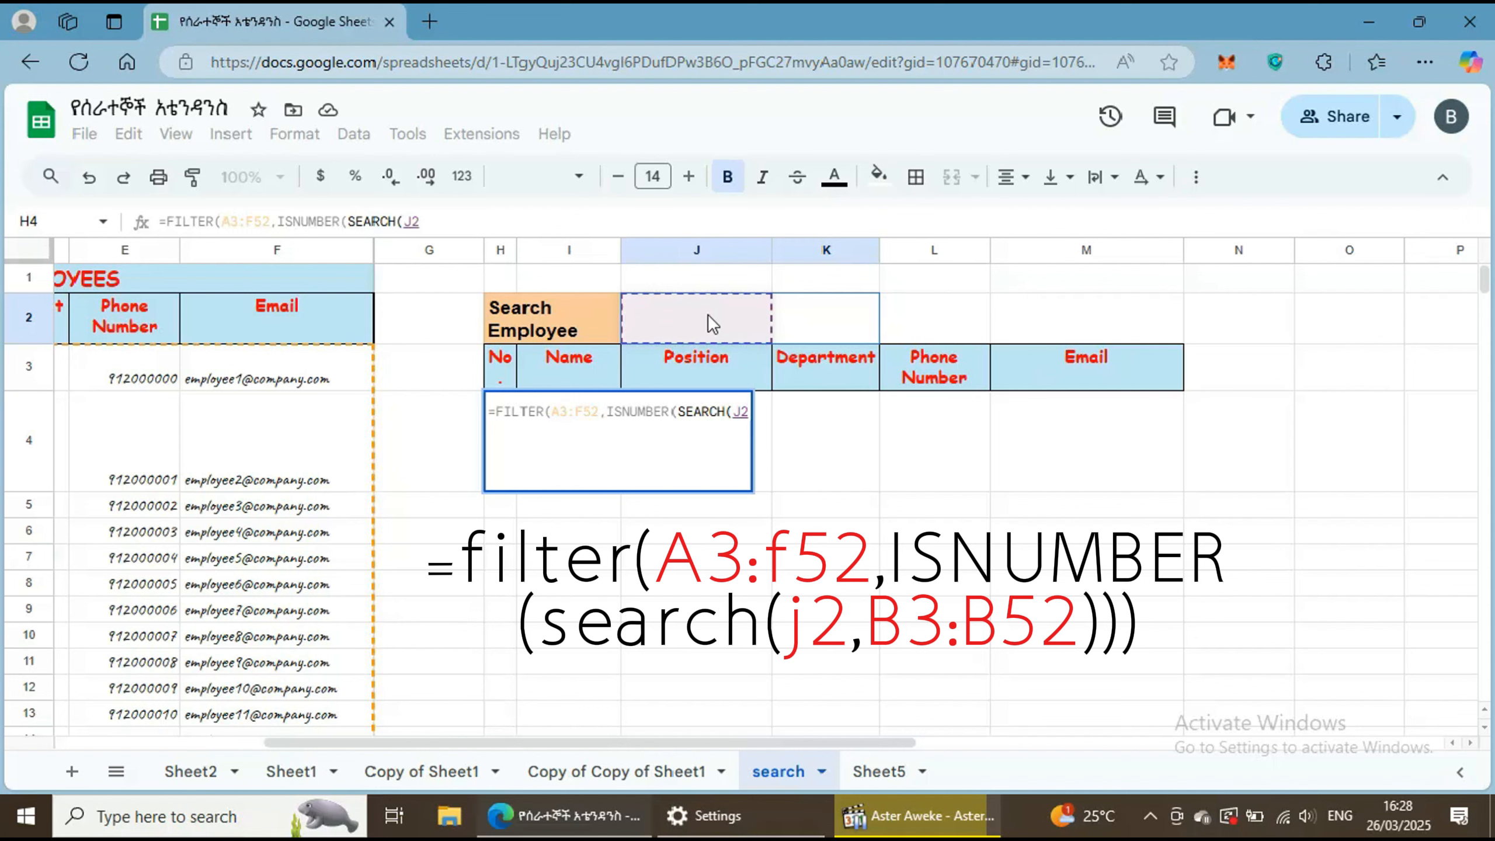
pyautogui.write(',')
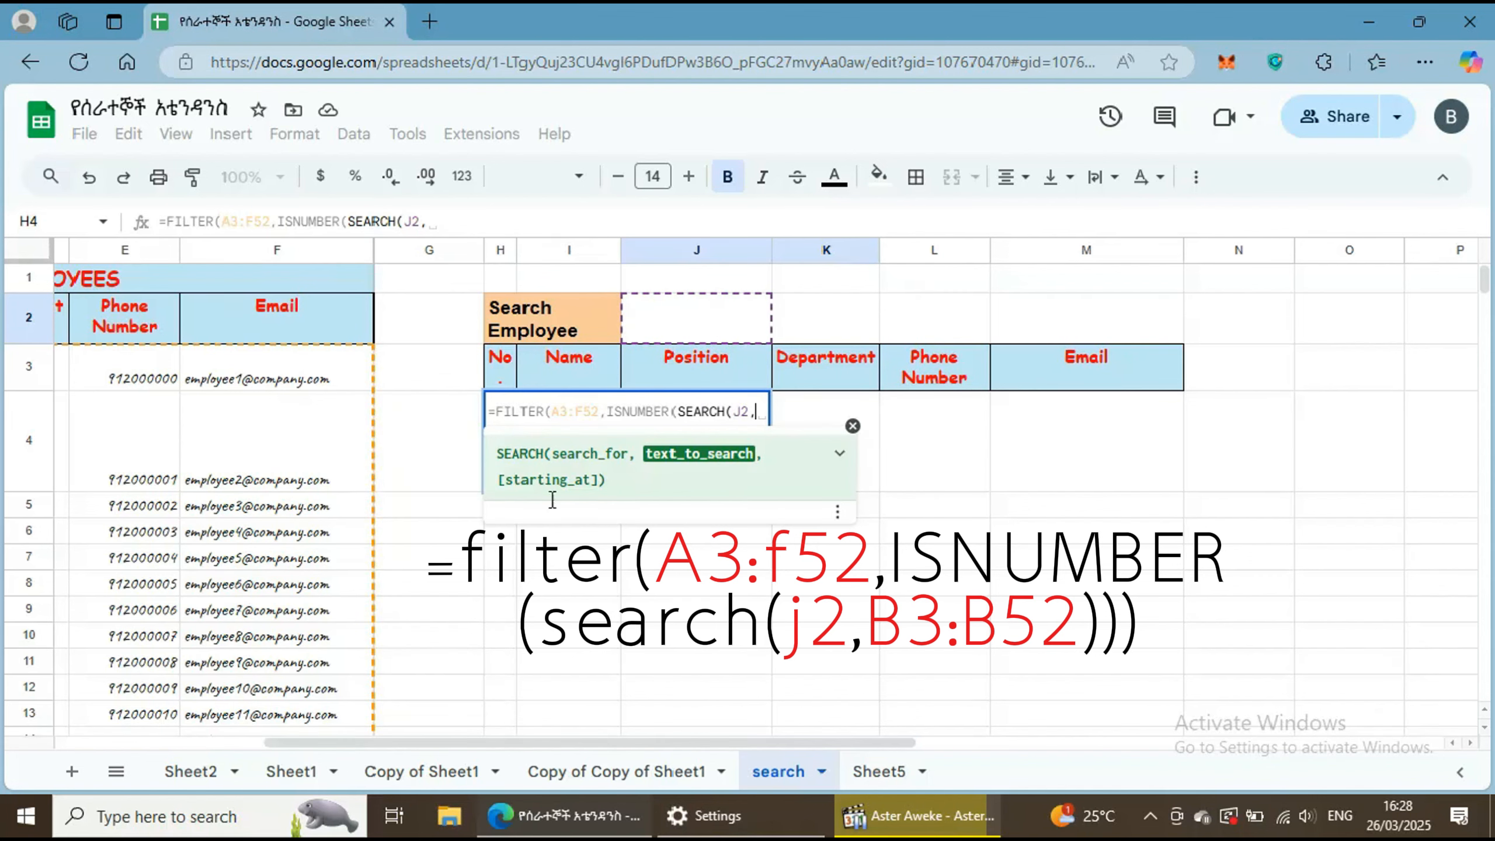
pyautogui.moveTo(610, 744); pyautogui.dragTo(281, 749)
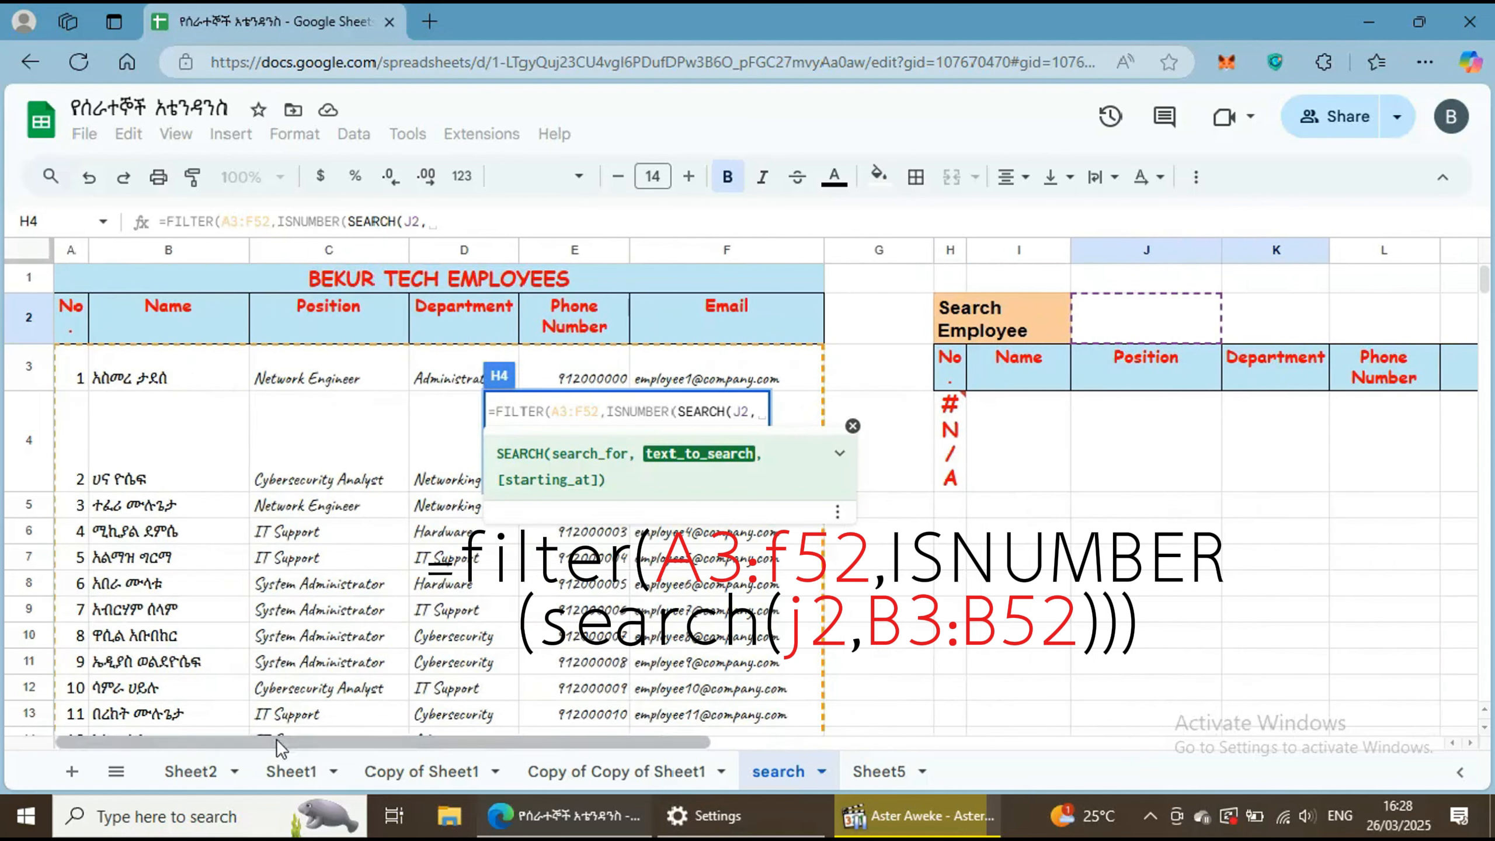
pyautogui.moveTo(179, 377); pyautogui.dragTo(137, 709)
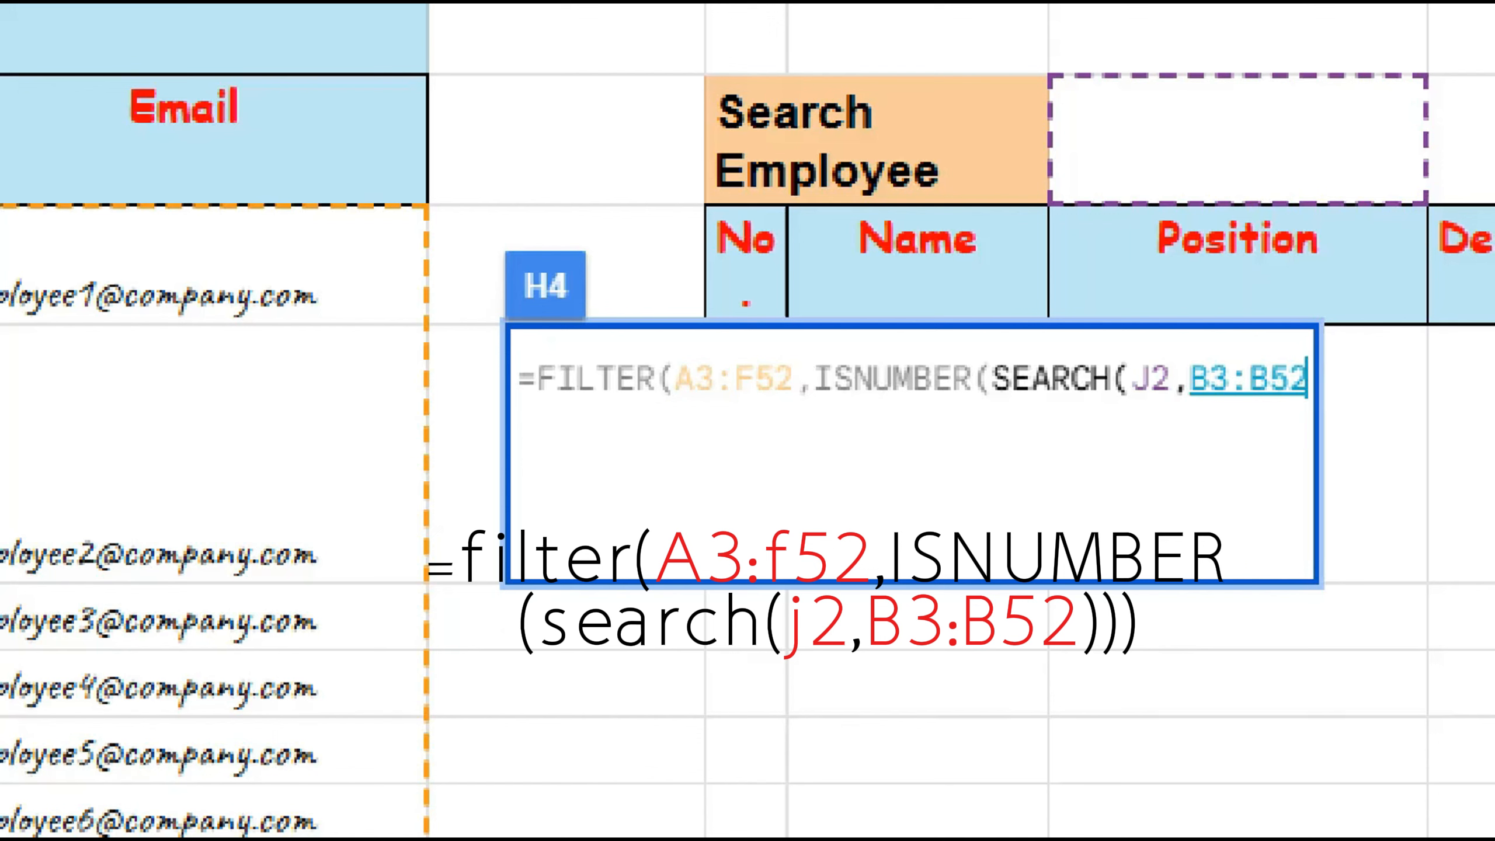
pyautogui.write(')))')
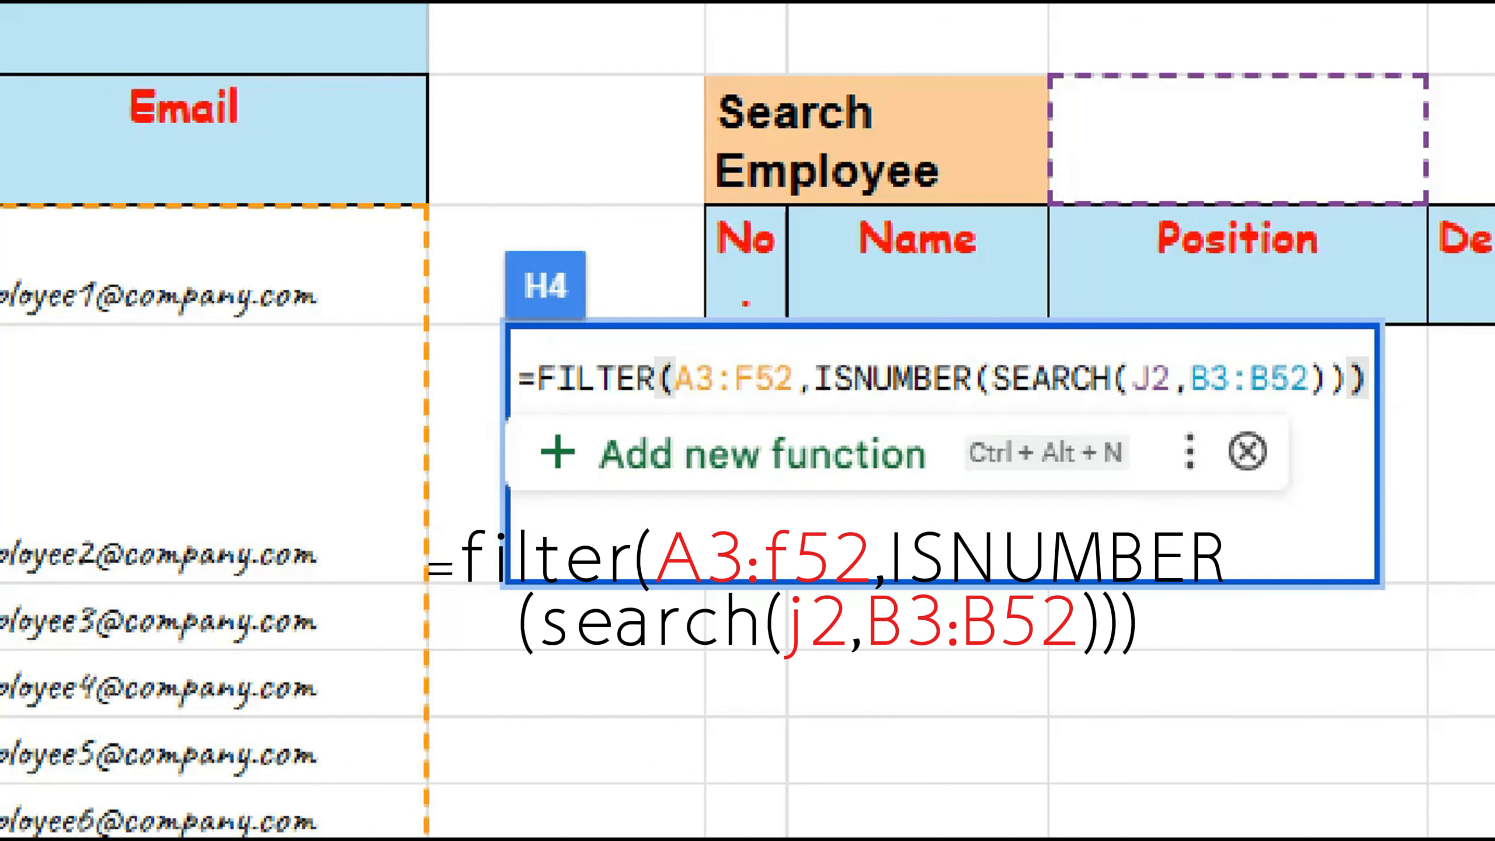
pyautogui.press('Return')
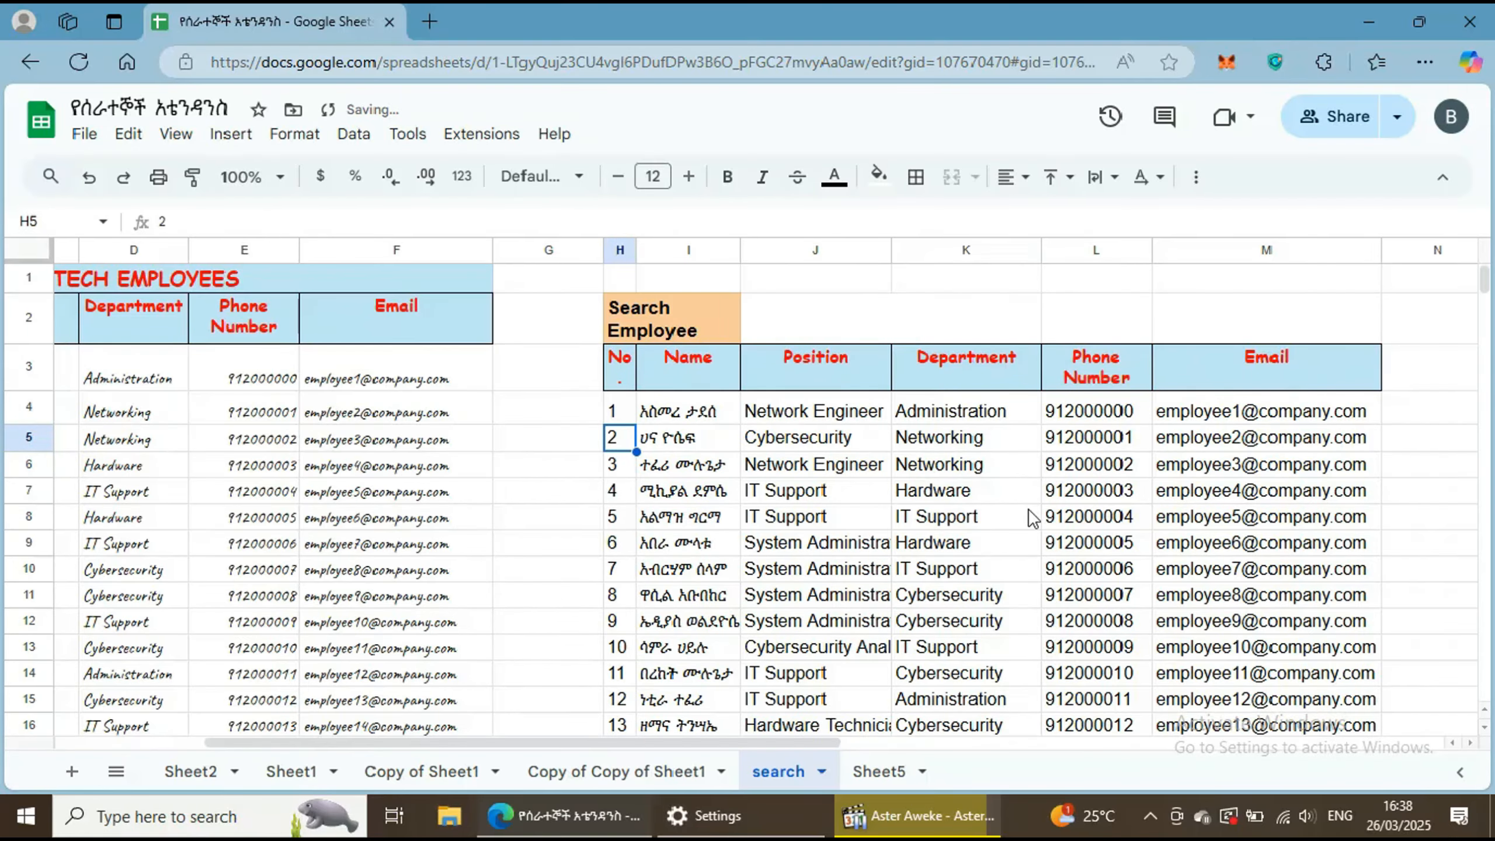
# Step: Review the list under the search headers and enter an employee's first name in Amharic in the merged search cell
pyautogui.moveTo(702, 747); pyautogui.dragTo(800, 748)
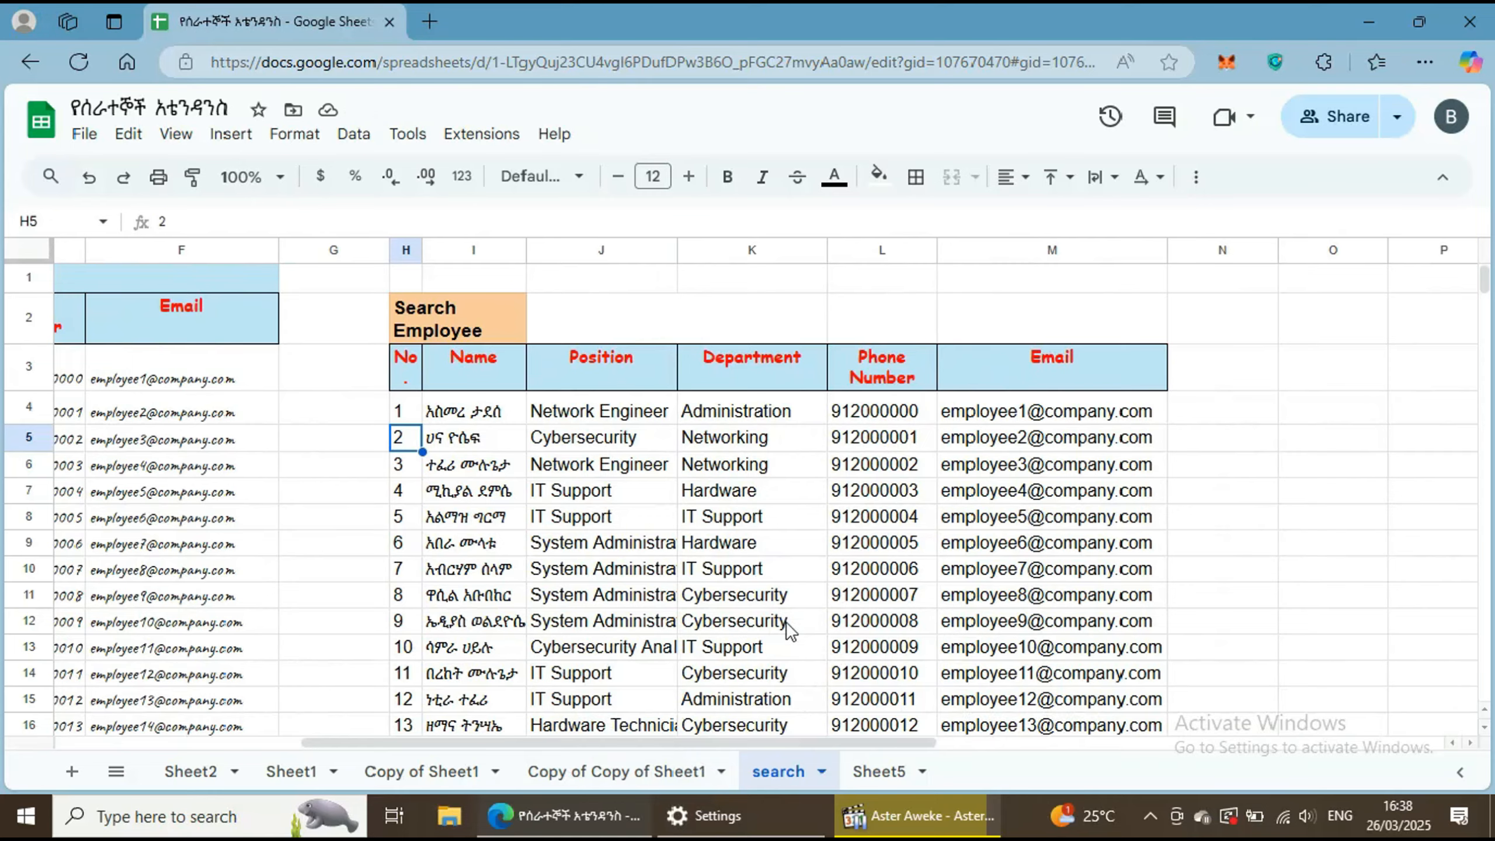
pyautogui.scroll(-4, 786, 625)
pyautogui.scroll(4, 785, 625)
pyautogui.click(574, 318)
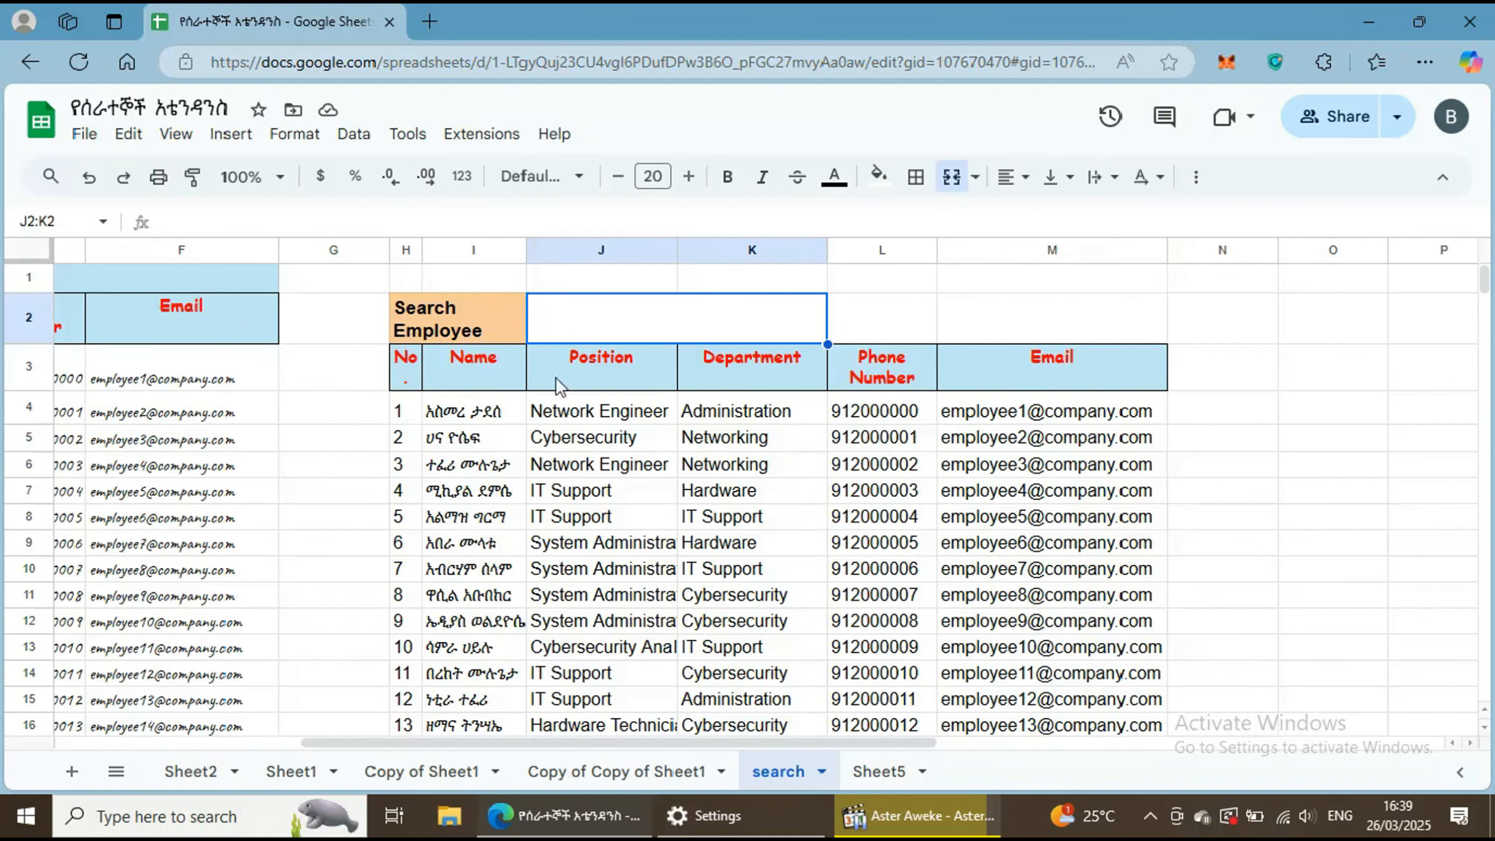
pyautogui.scroll(-5, 632, 554)
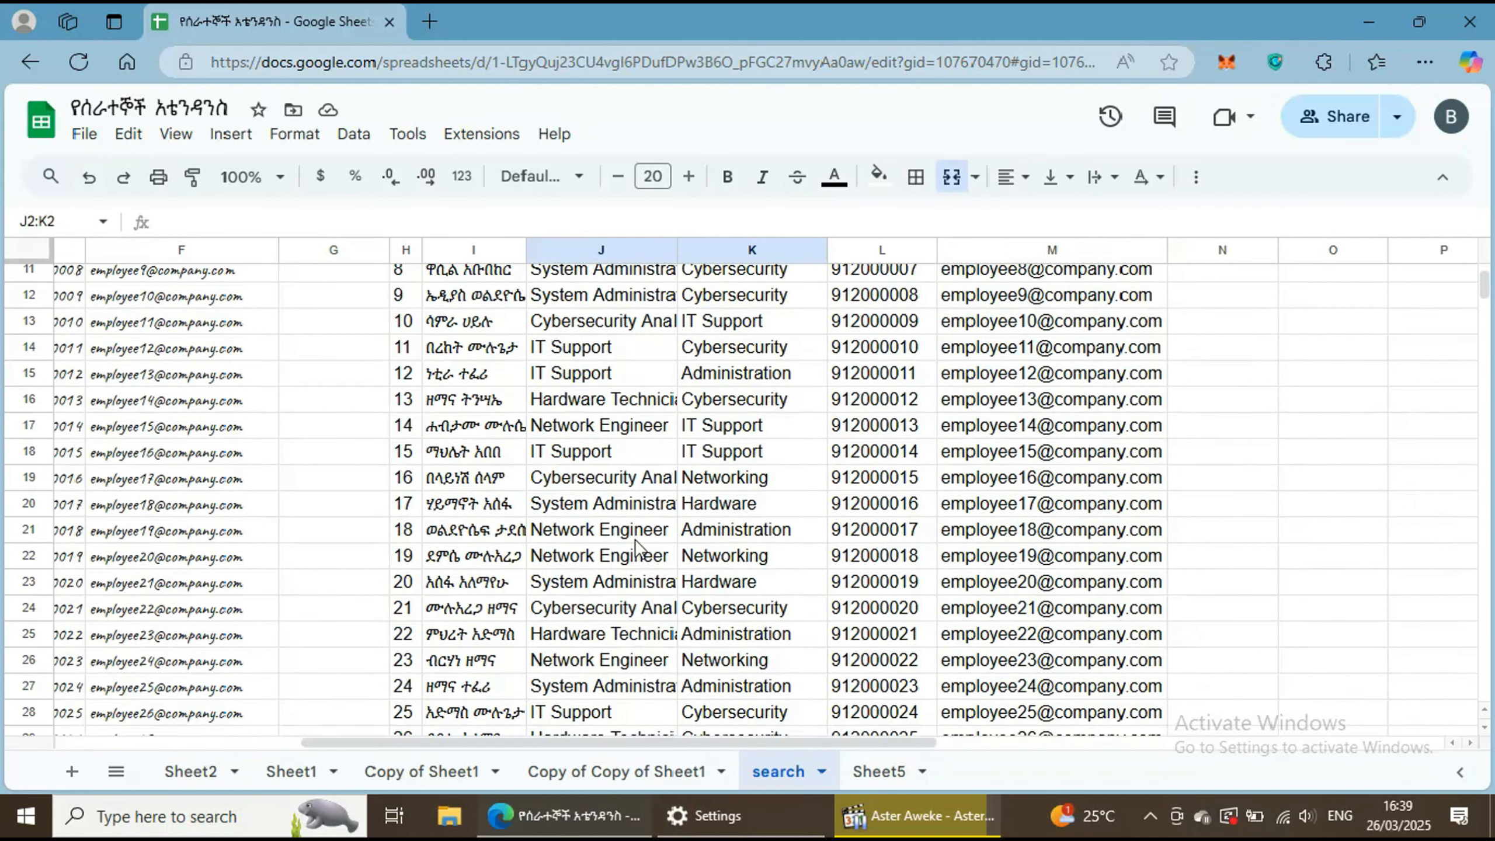
pyautogui.scroll(3, 623, 618)
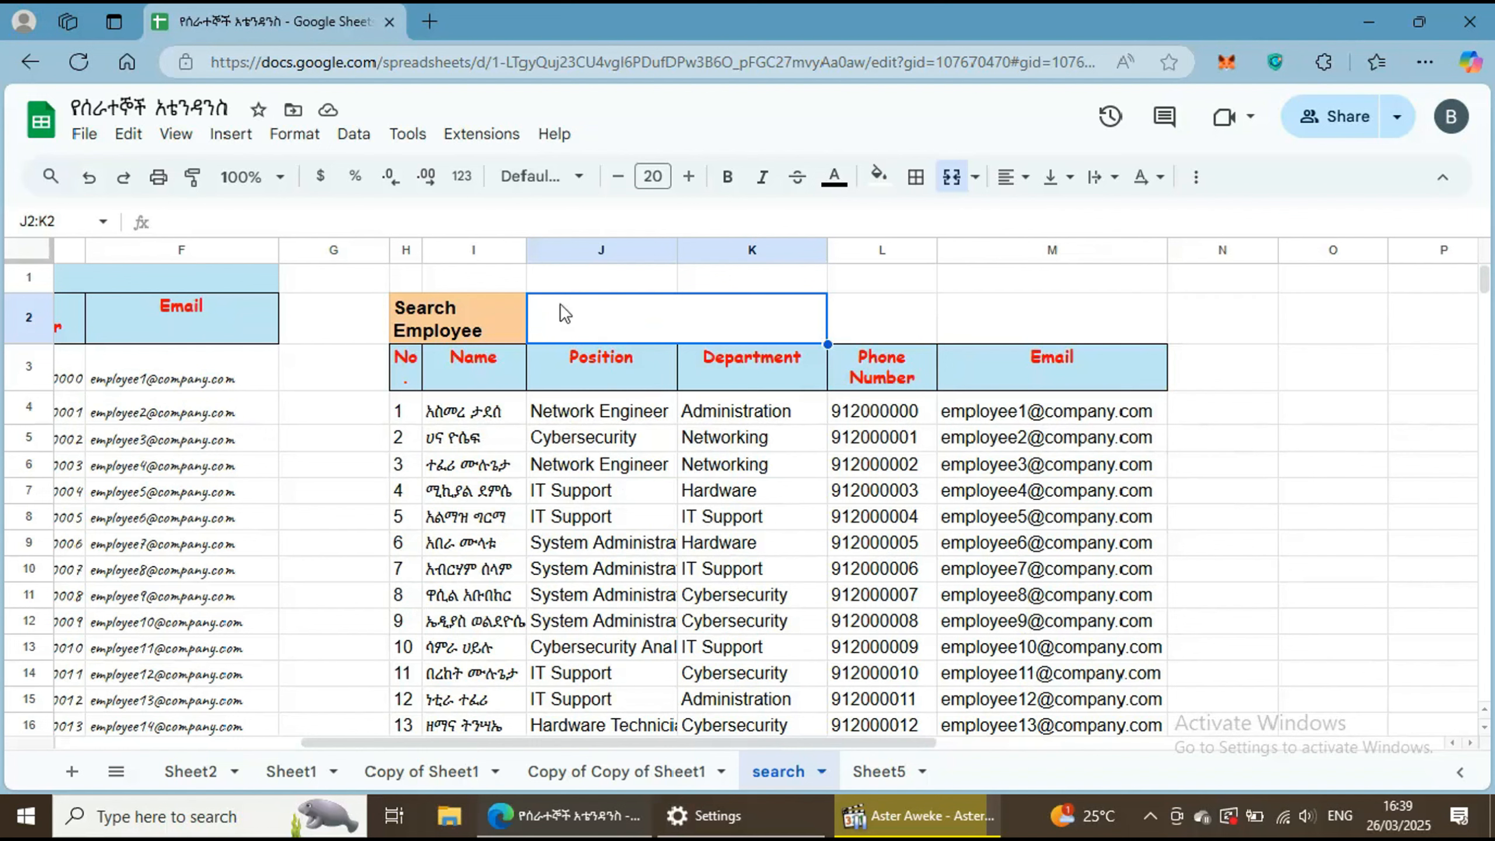
pyautogui.hotkey('alt', 'shift')
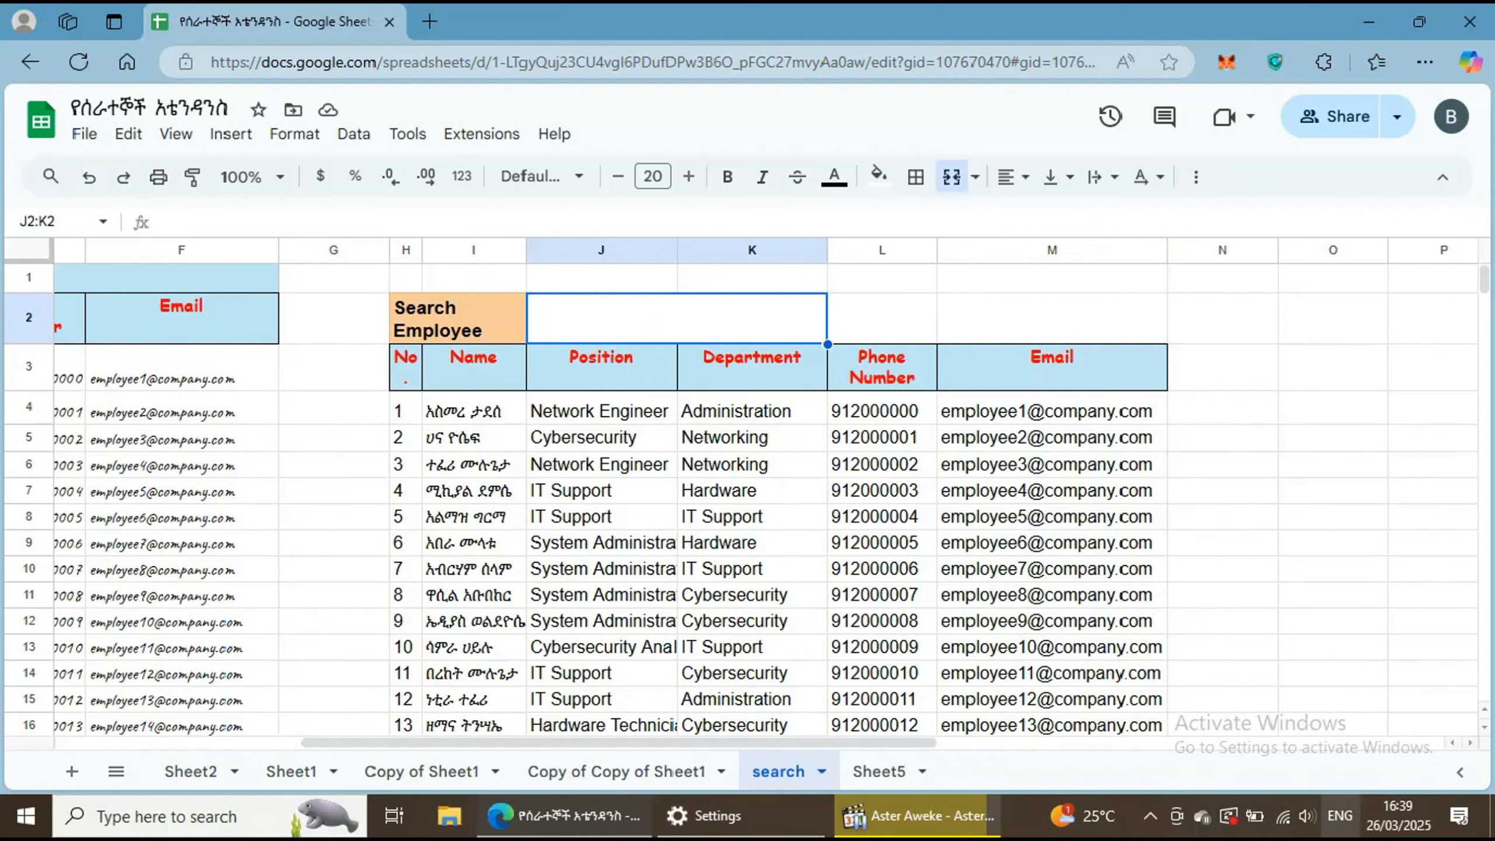
pyautogui.doubleClick(583, 313)
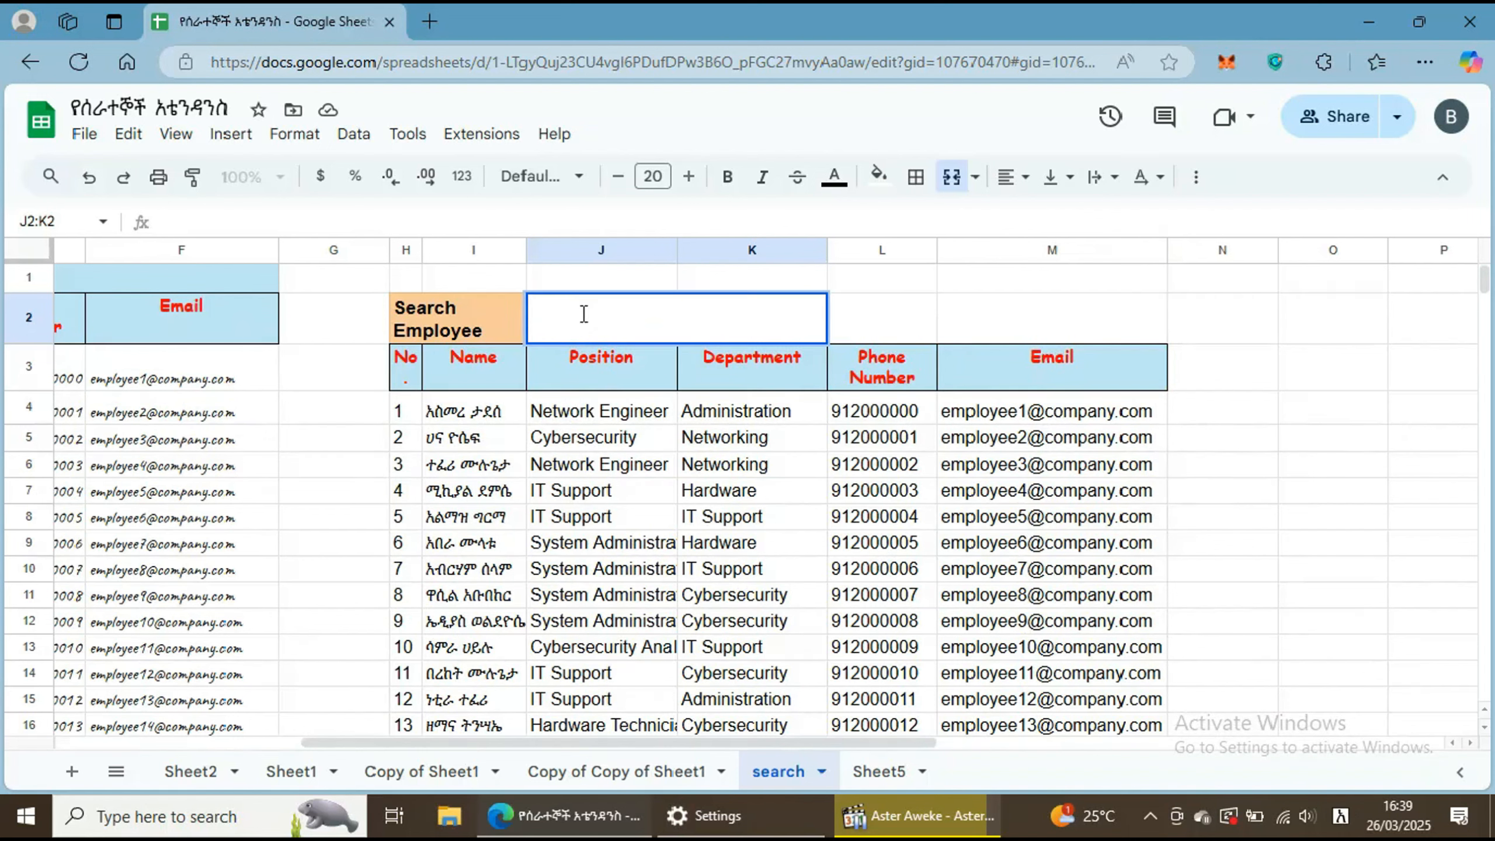
pyautogui.write('ማህሌት')
pyautogui.press('Return')
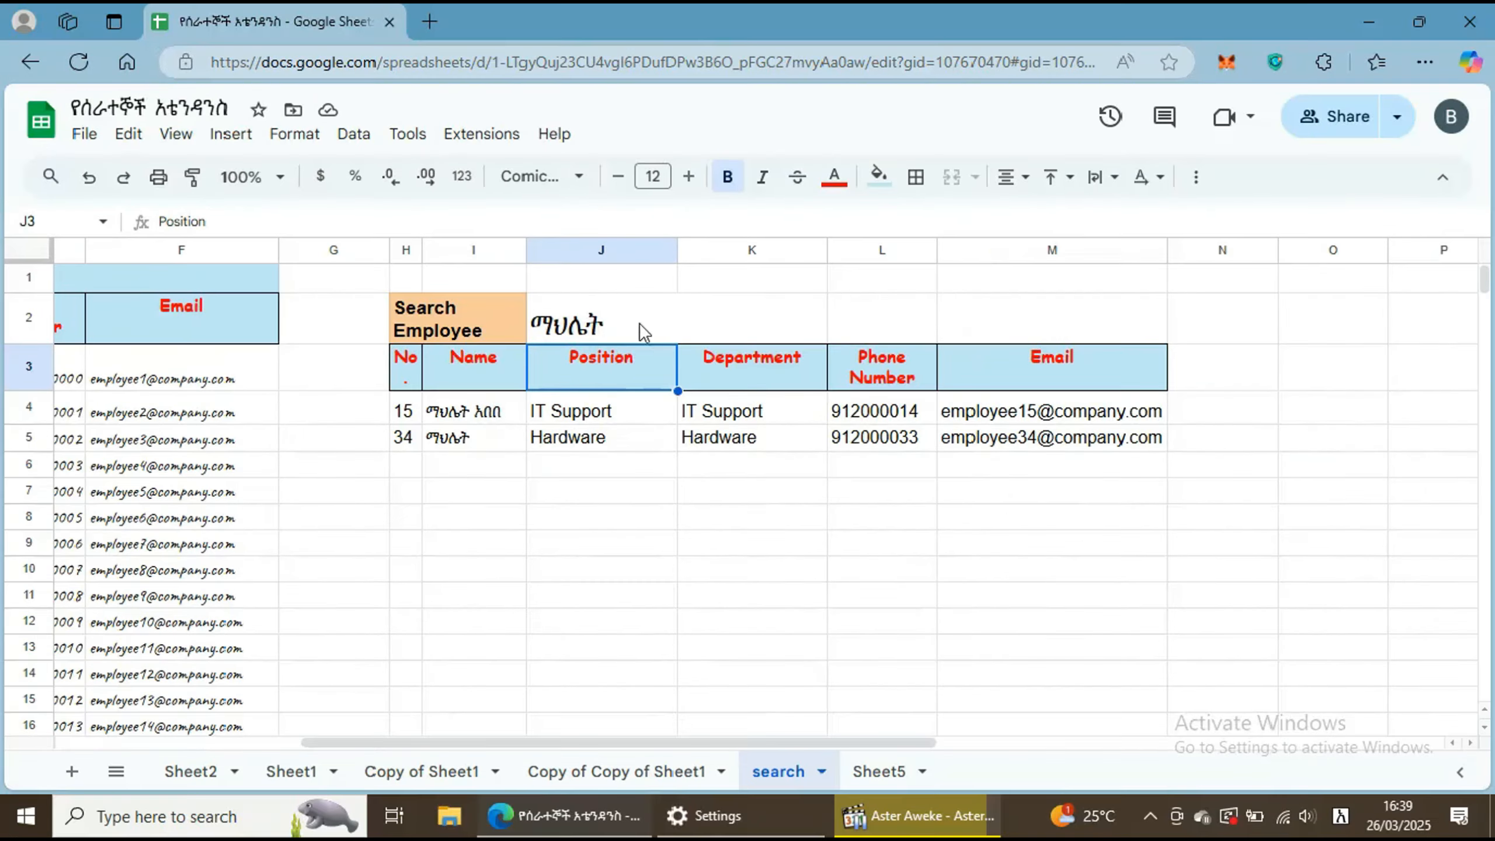
# Step: Replace the search term in J2 with a different employee's first name in Amharic
pyautogui.click(1188, 177)
pyautogui.doubleClick(641, 322)
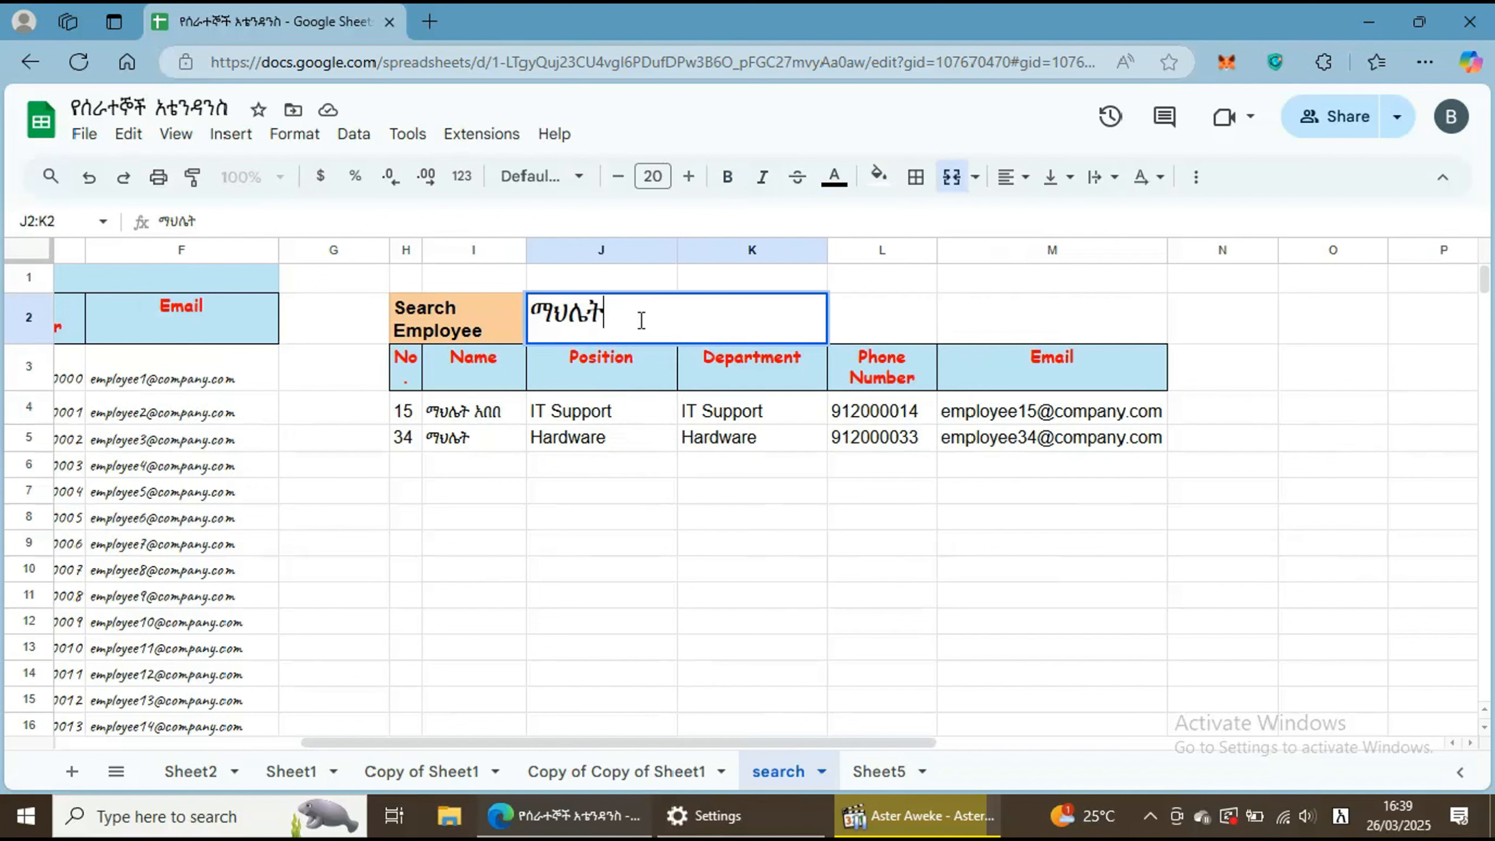
pyautogui.press('BackSpace')
pyautogui.press('BackSpace')
pyautogui.press('BackSpace')
pyautogui.press('BackSpace')
pyautogui.write('ህ')
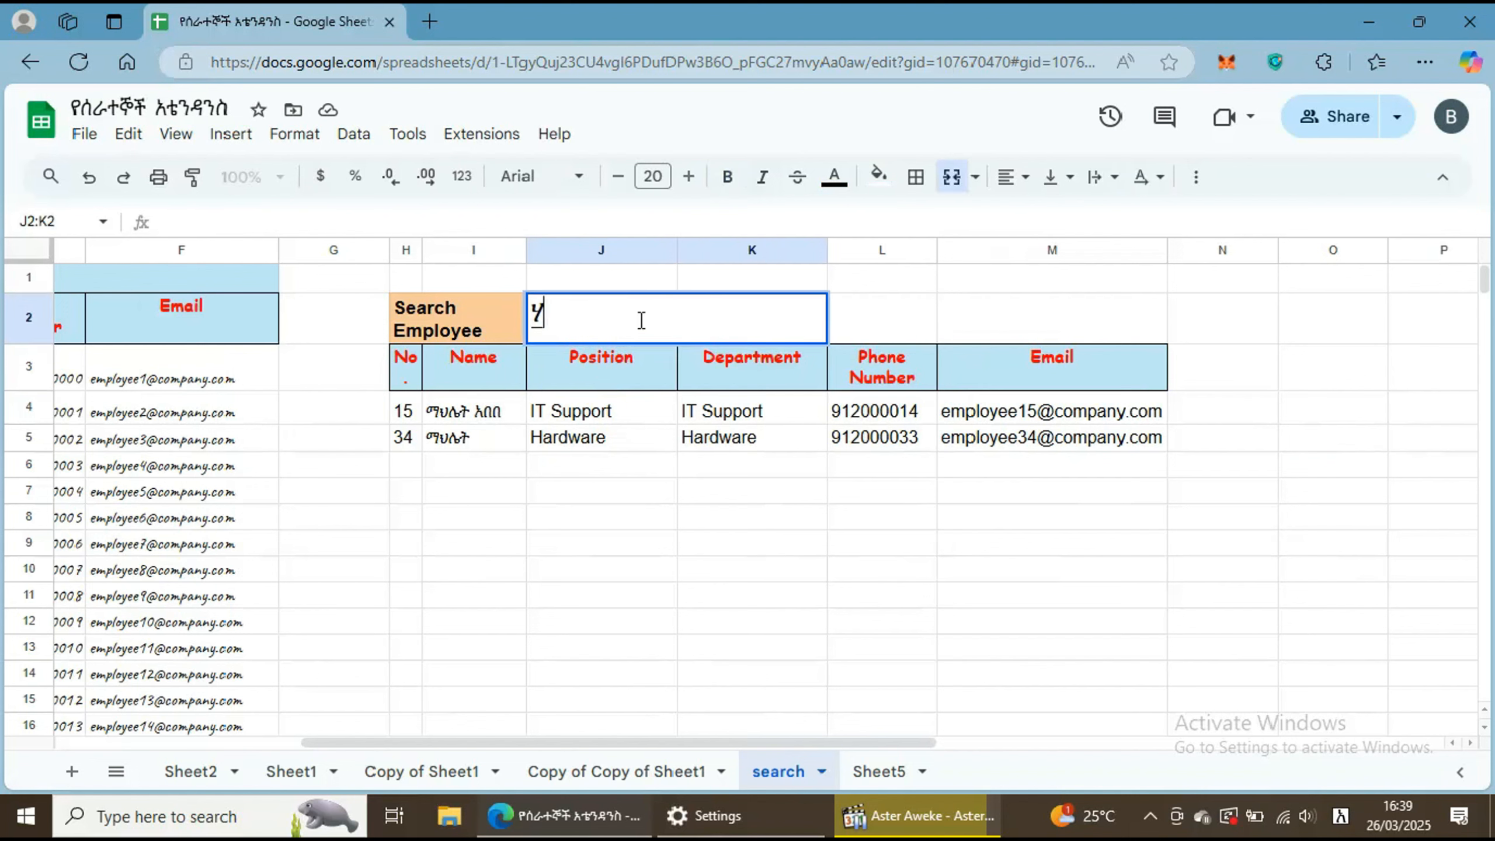
pyautogui.write('ይማኖ')
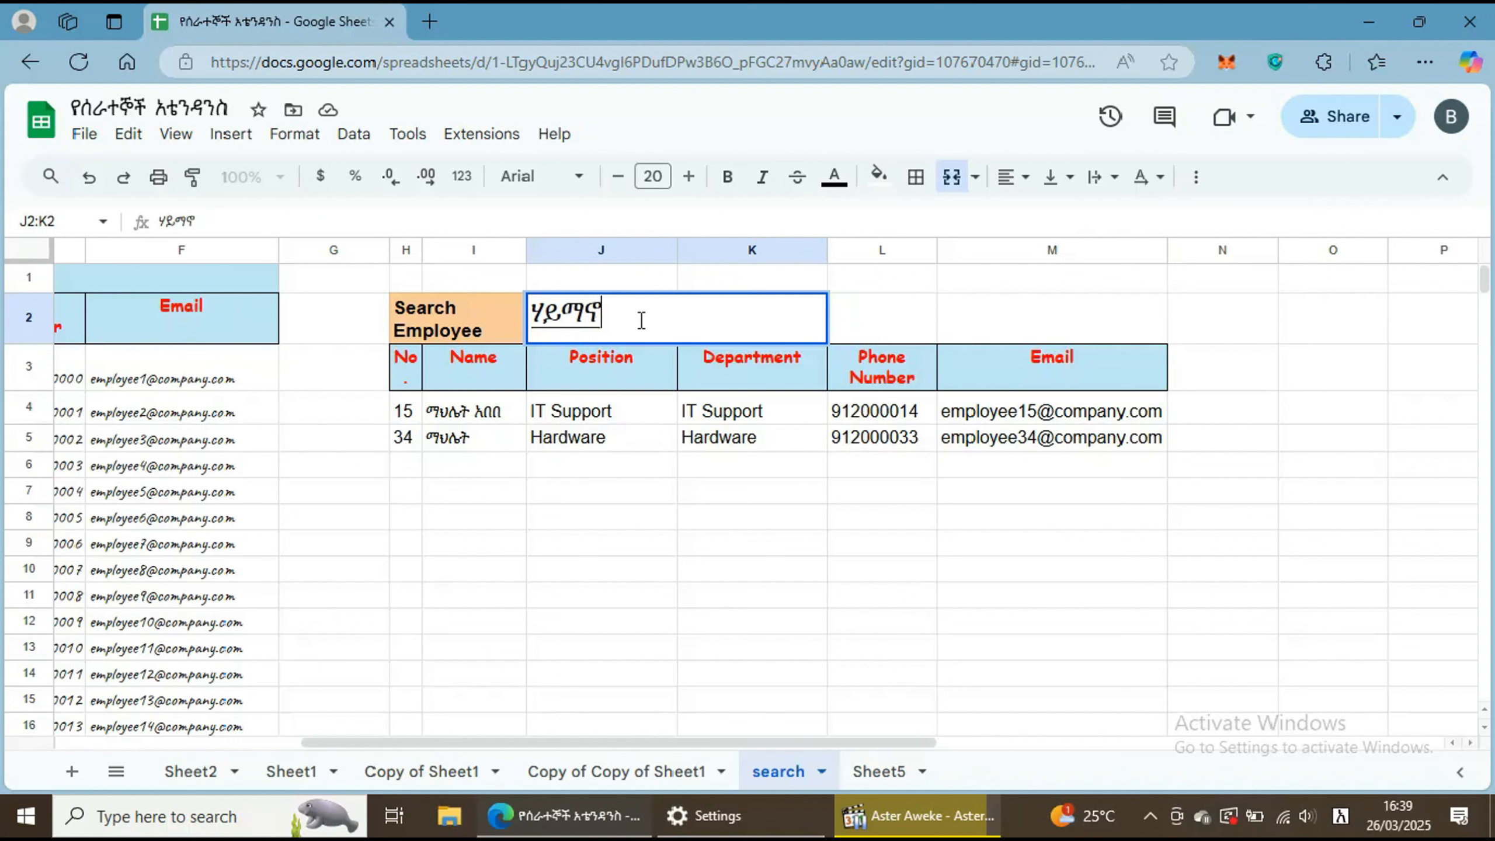
pyautogui.write('ት')
pyautogui.click(601, 380)
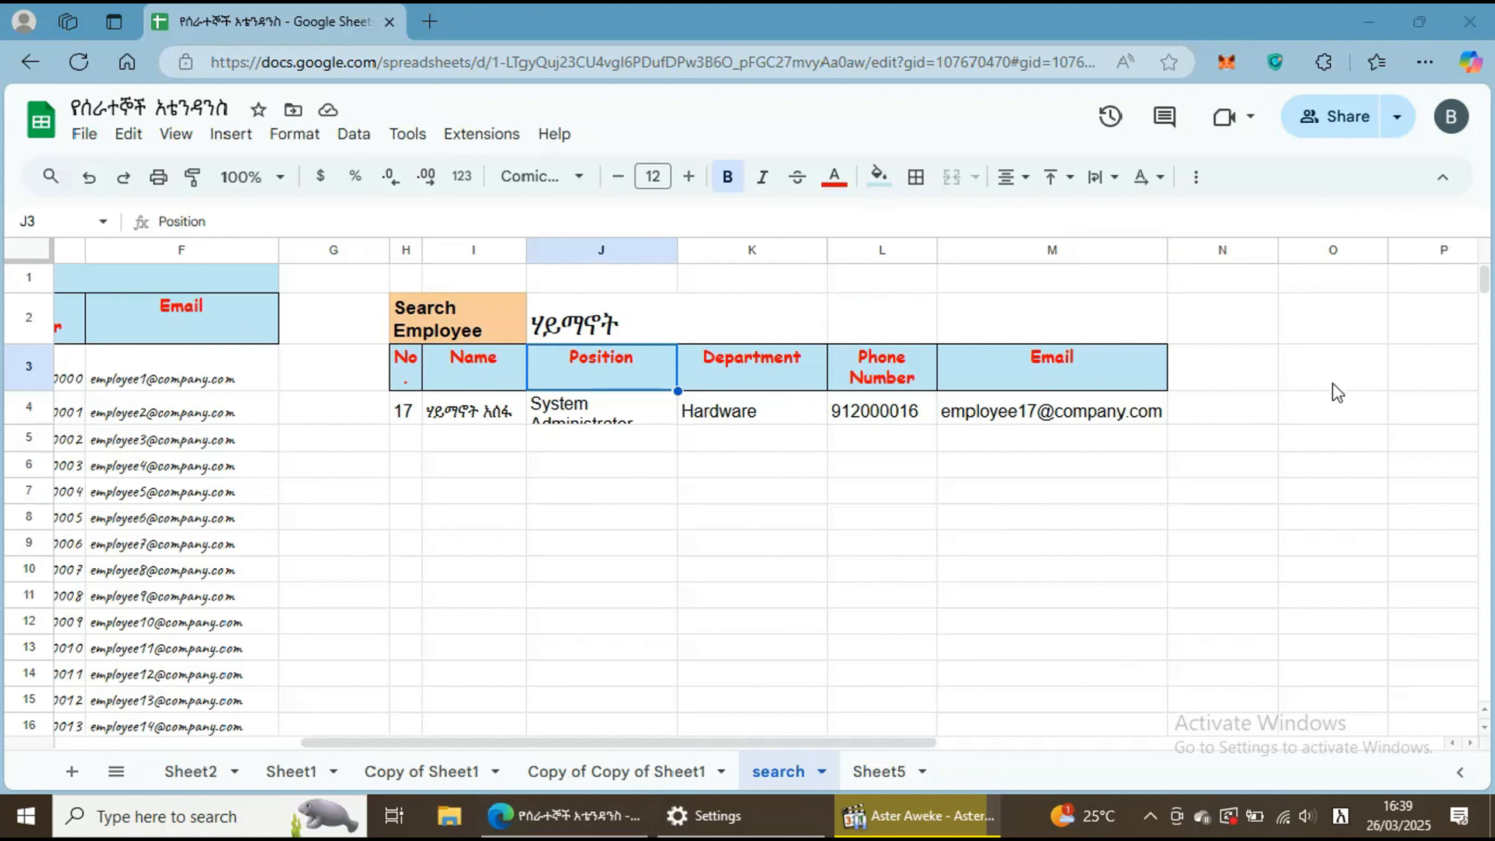
# Step: Increase the height of row 4 so the two-line position text fits
pyautogui.click(120, 416)
pyautogui.moveTo(28, 423); pyautogui.dragTo(28, 435)
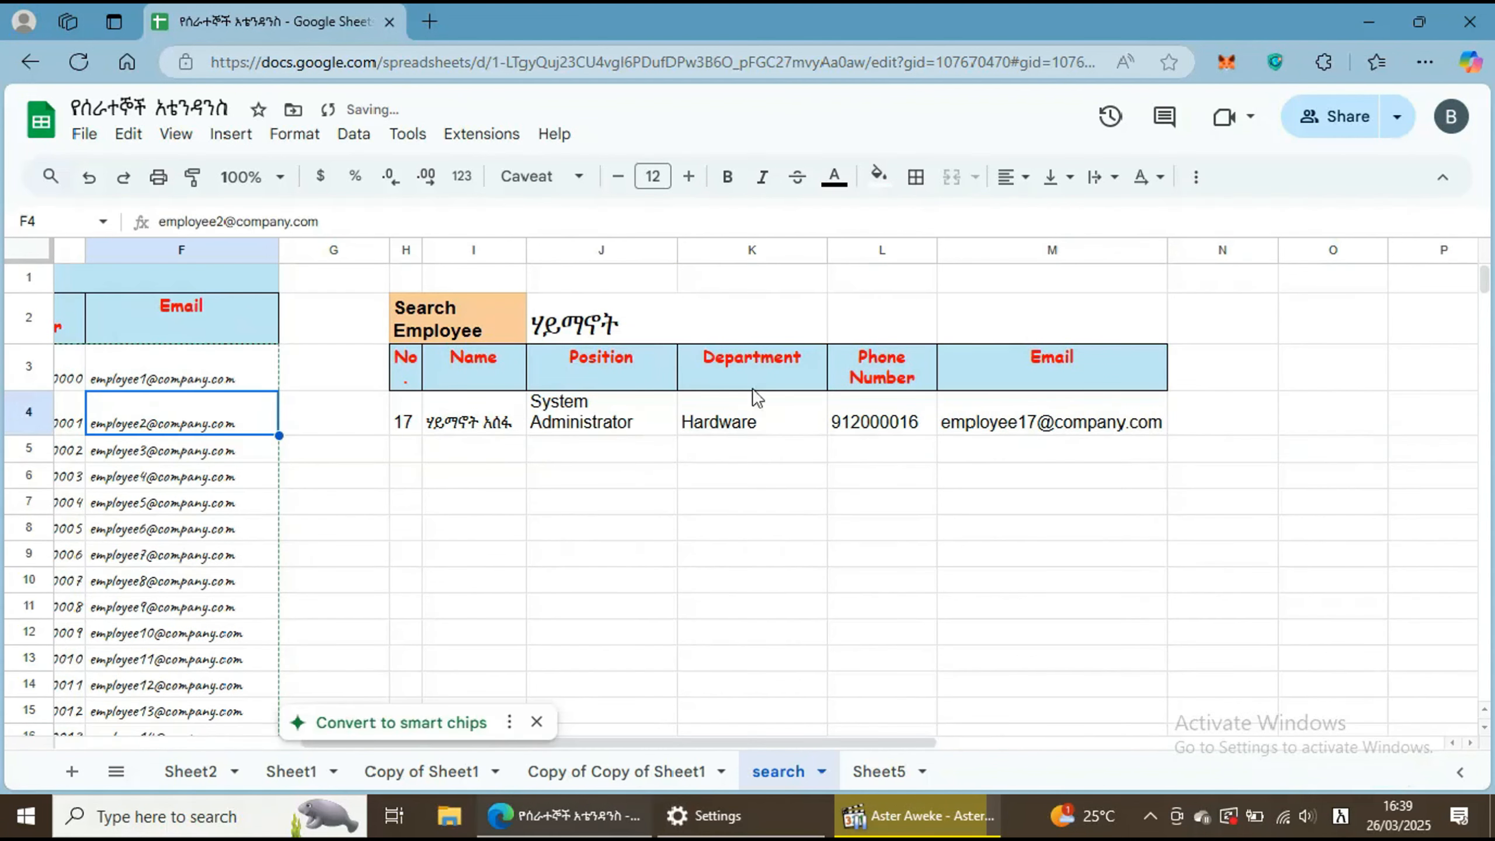
pyautogui.click(488, 414)
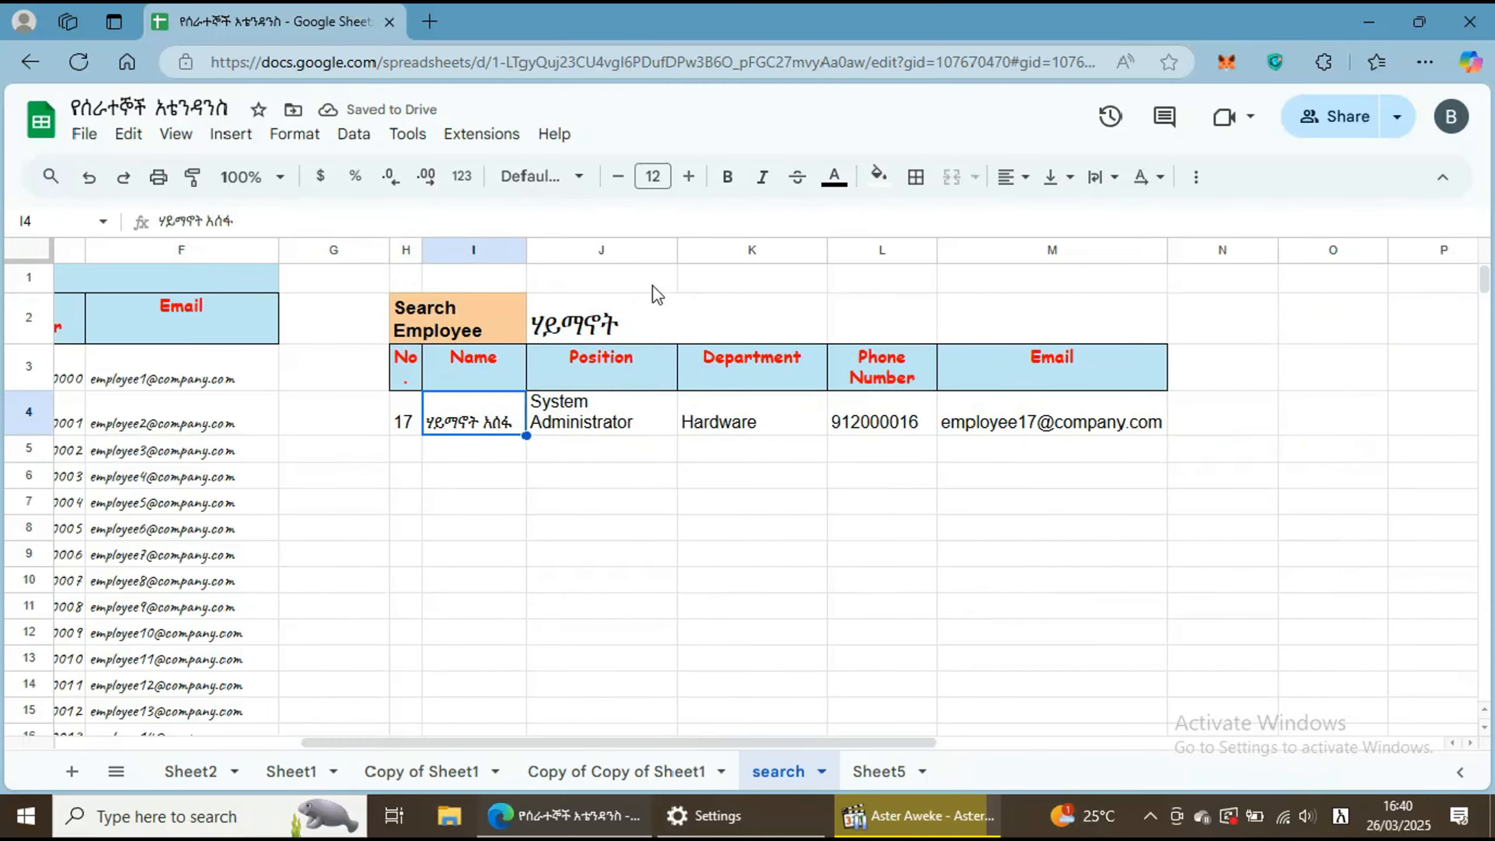
# Step: Search by an employee's second name in Amharic in place of the first name in J2
pyautogui.click(807, 131)
pyautogui.doubleClick(640, 324)
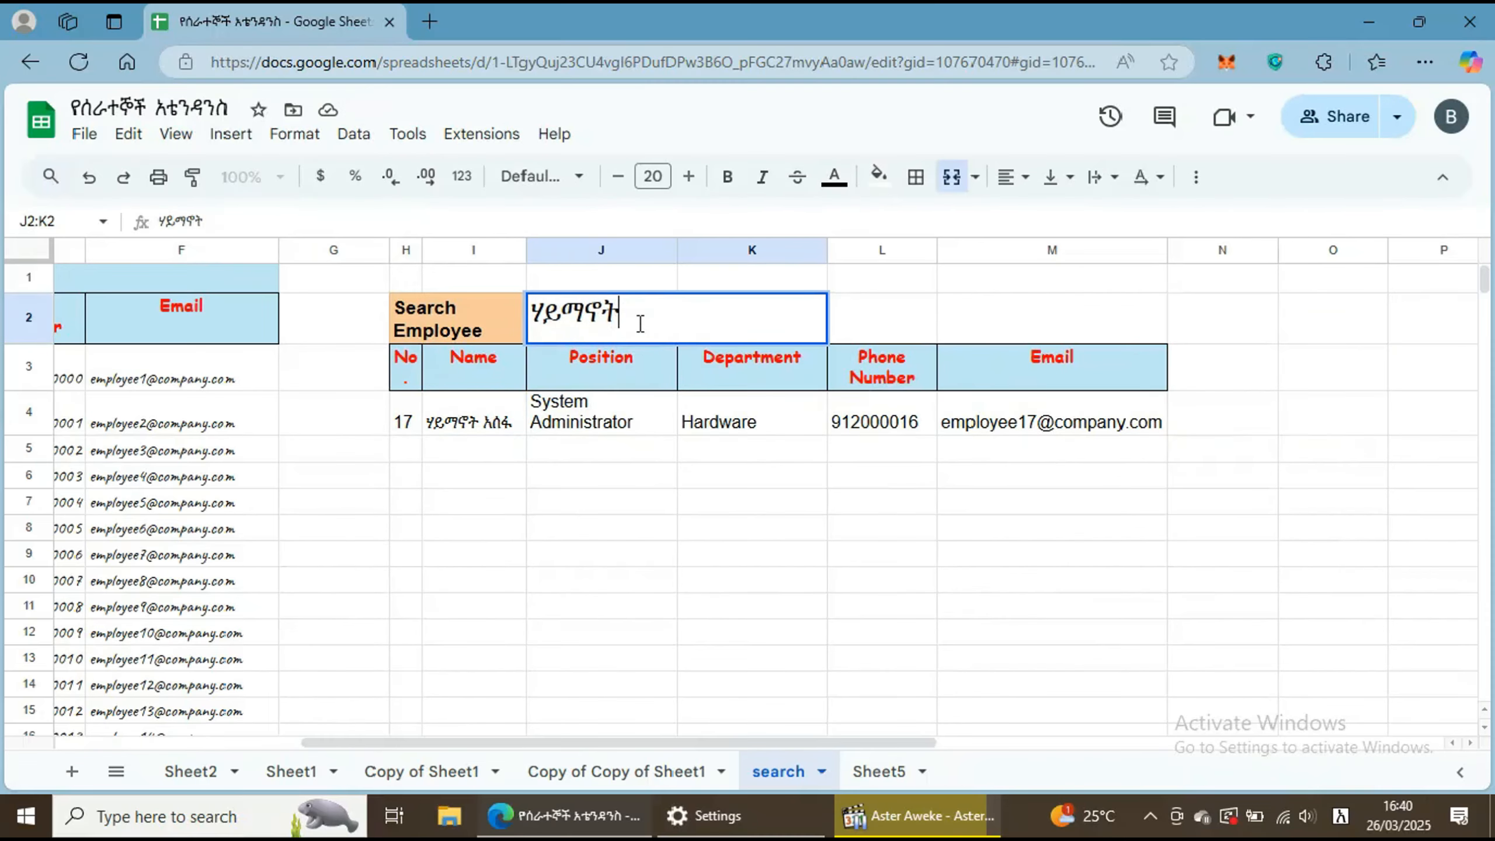
pyautogui.press('BackSpace')
pyautogui.press('BackSpace')
pyautogui.press('BackSpace')
pyautogui.press('BackSpace')
pyautogui.press('BackSpace')
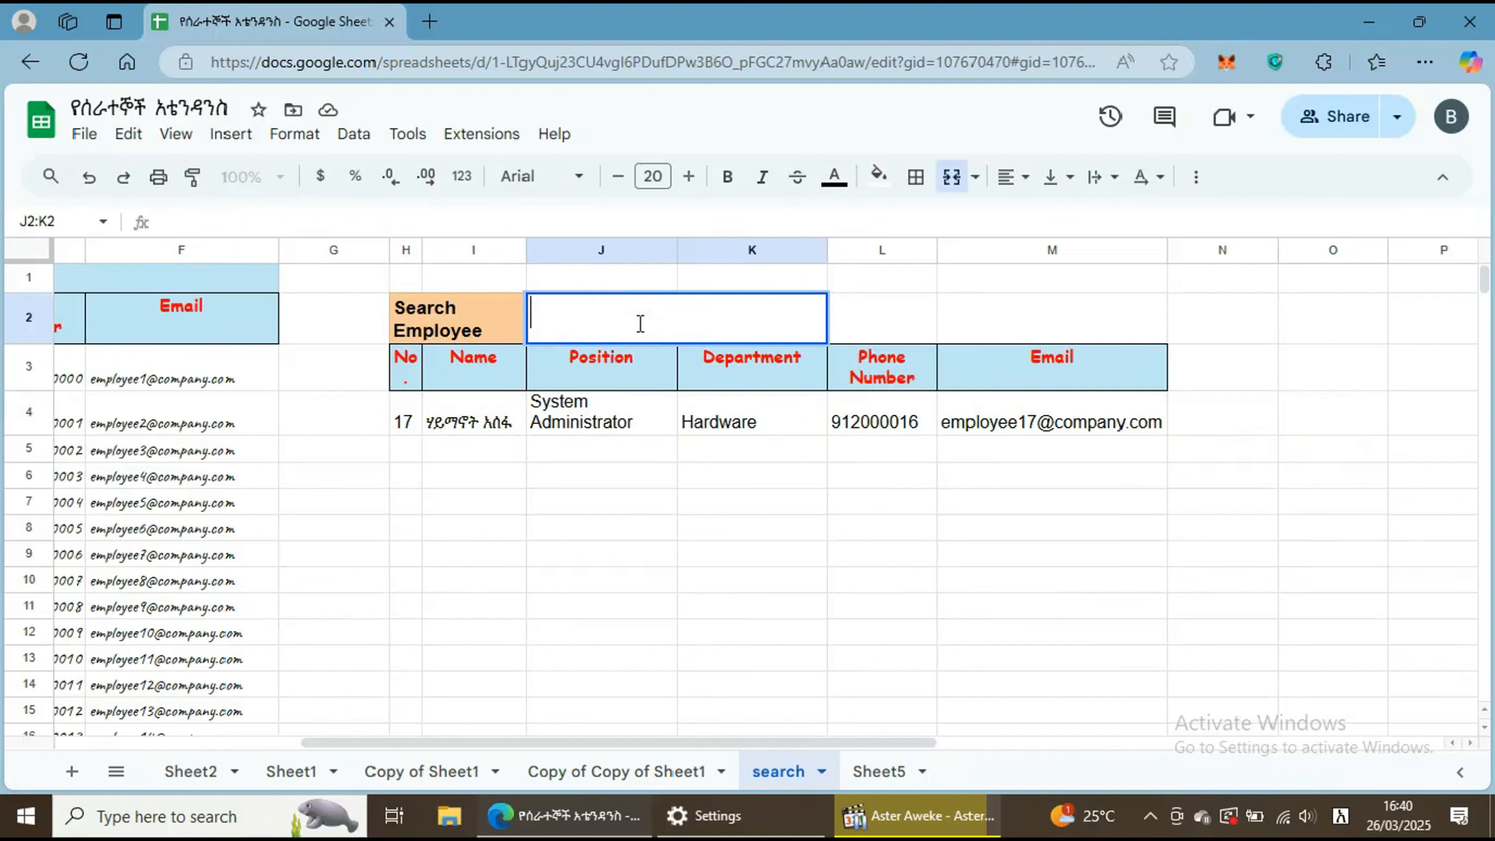
pyautogui.write('አበበ')
pyautogui.press('Return')
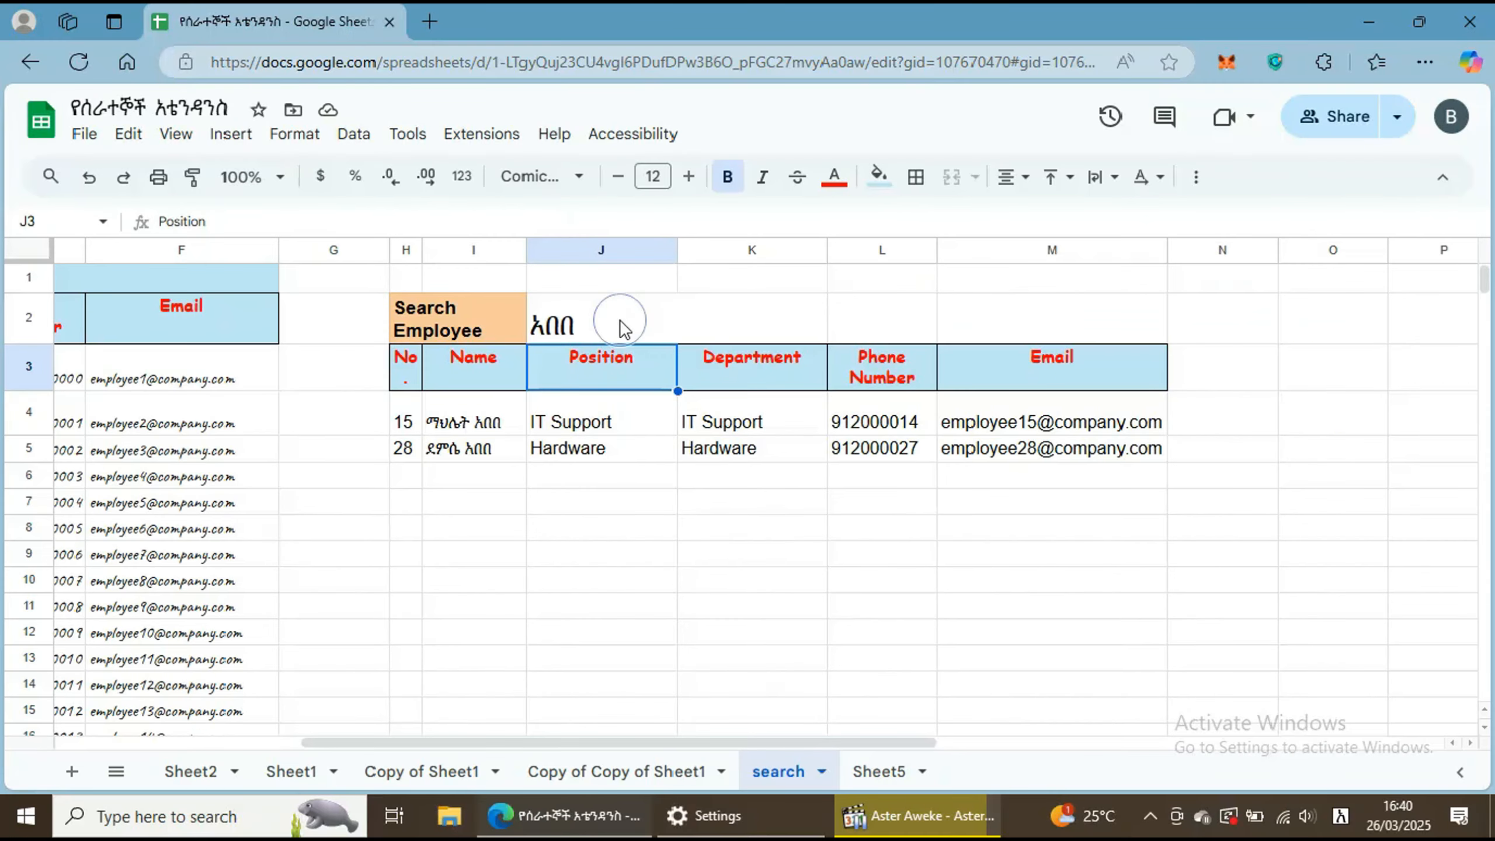
# Step: Test the search cell with an Amharic name that is not in the employee table
pyautogui.click(1108, 88)
pyautogui.press('BackSpace')
pyautogui.press('BackSpace')
pyautogui.press('BackSpace')
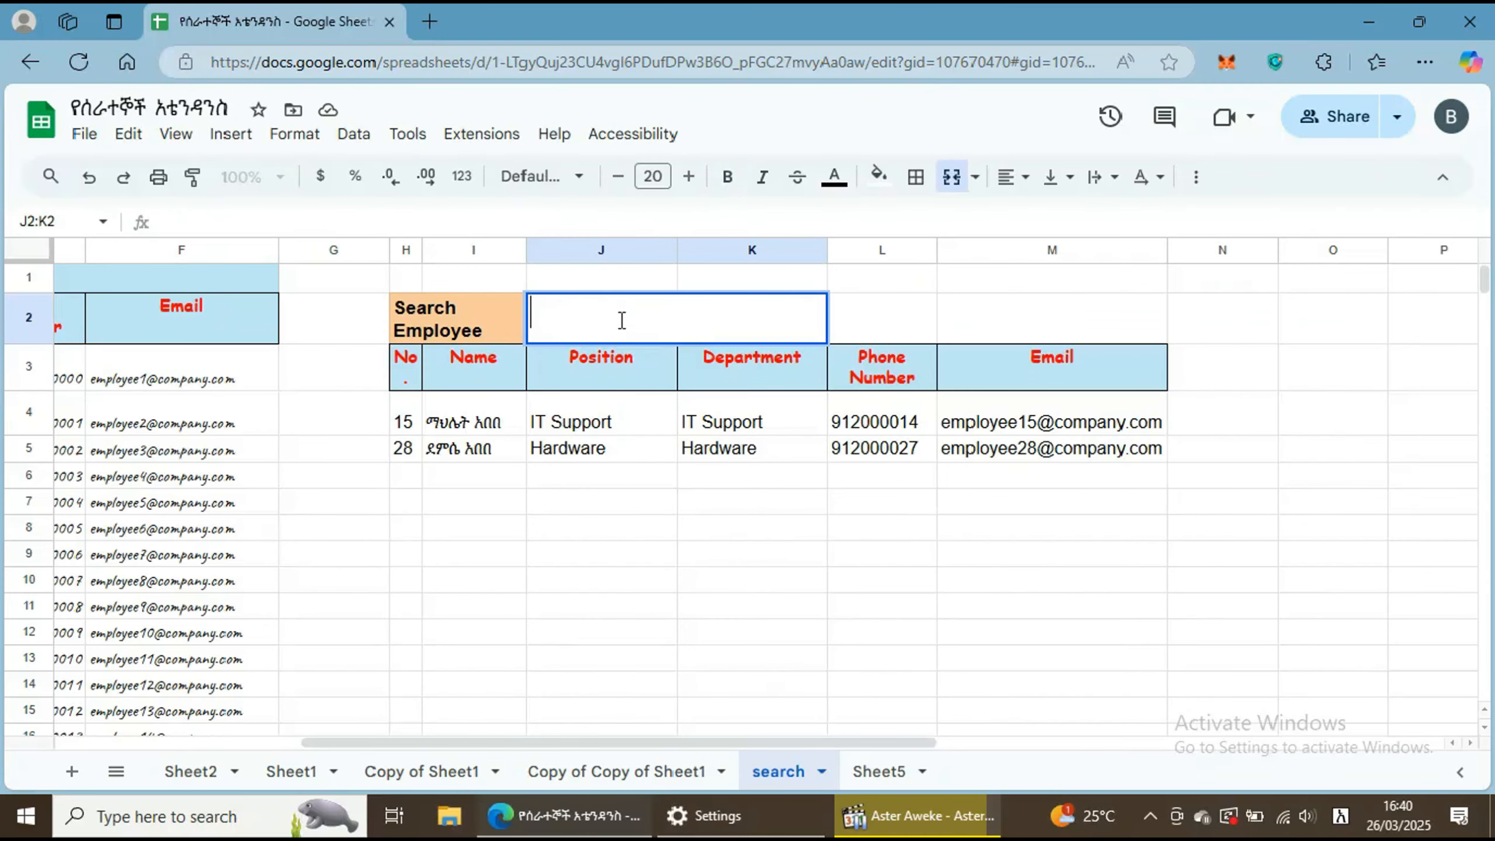
pyautogui.write('ኤርሚ')
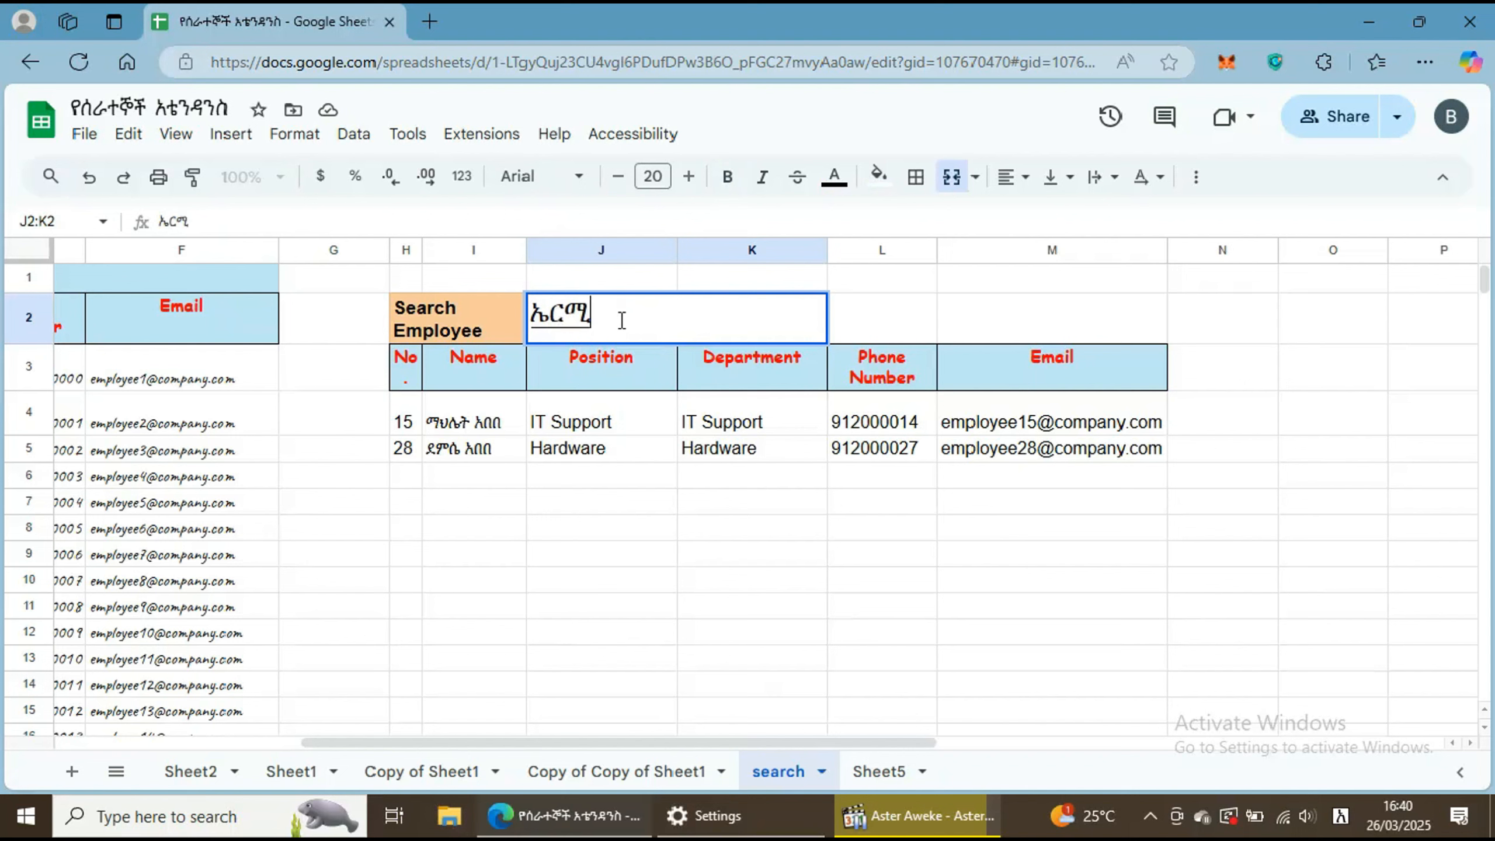
pyautogui.write('ያስ')
pyautogui.press('Return')
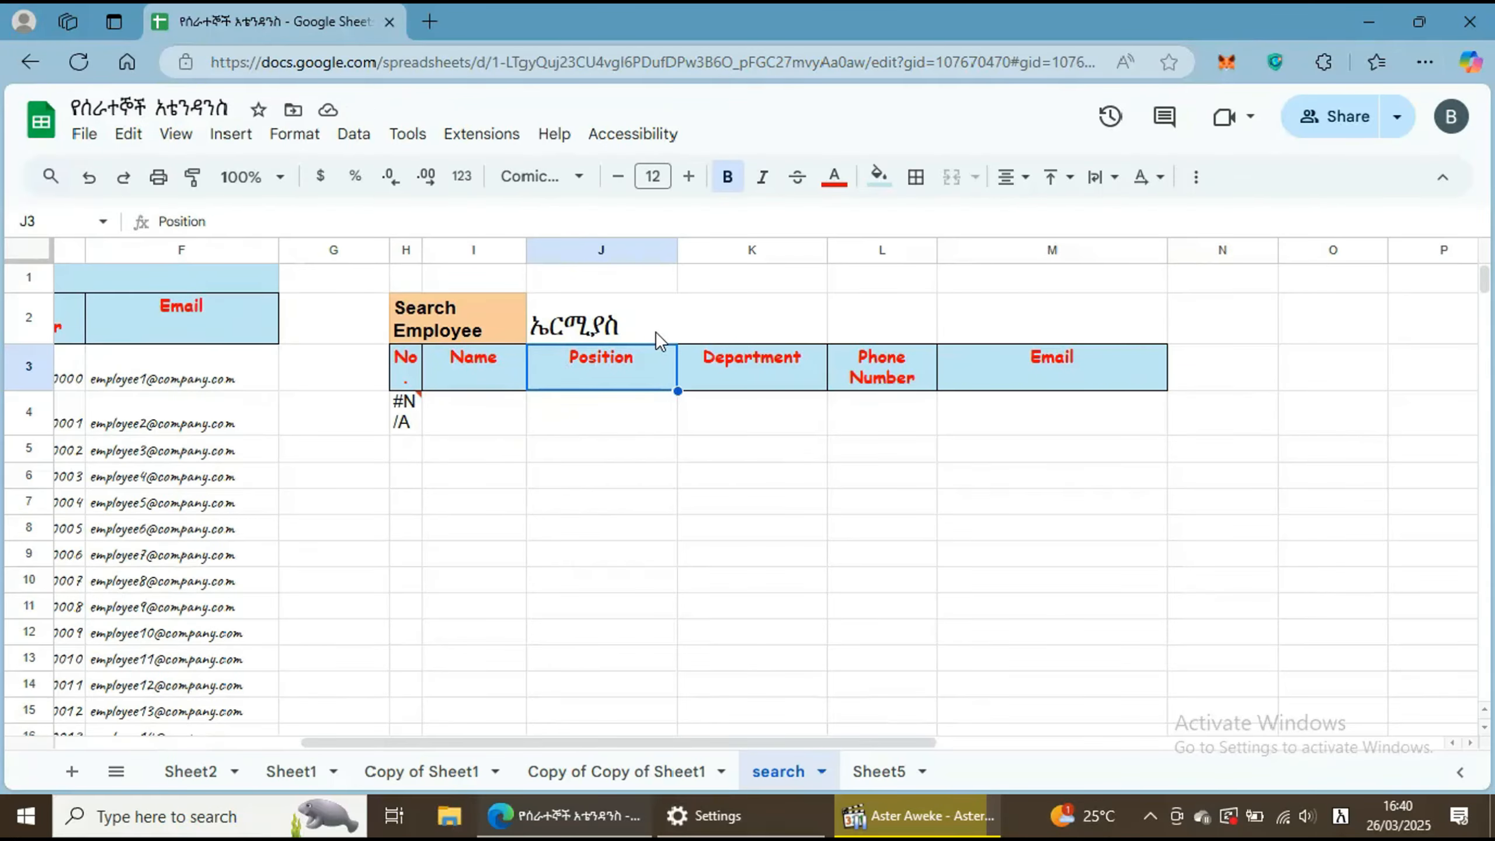
# Step: Clear the name from the merged search cell
pyautogui.doubleClick(647, 326)
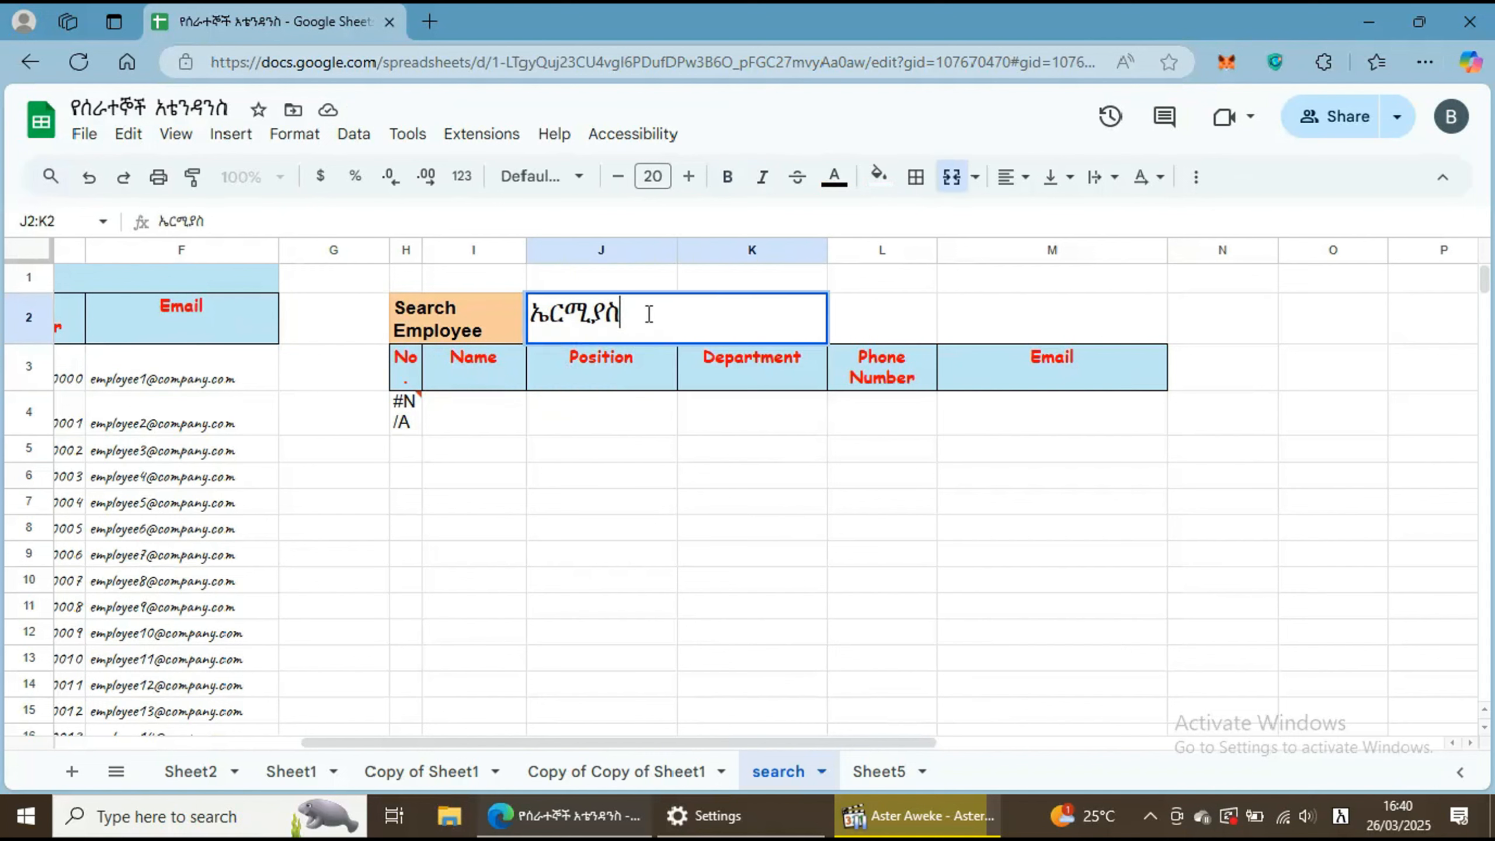
pyautogui.press('BackSpace')
pyautogui.press('BackSpace')
pyautogui.press('BackSpace')
pyautogui.press('BackSpace')
pyautogui.press('BackSpace')
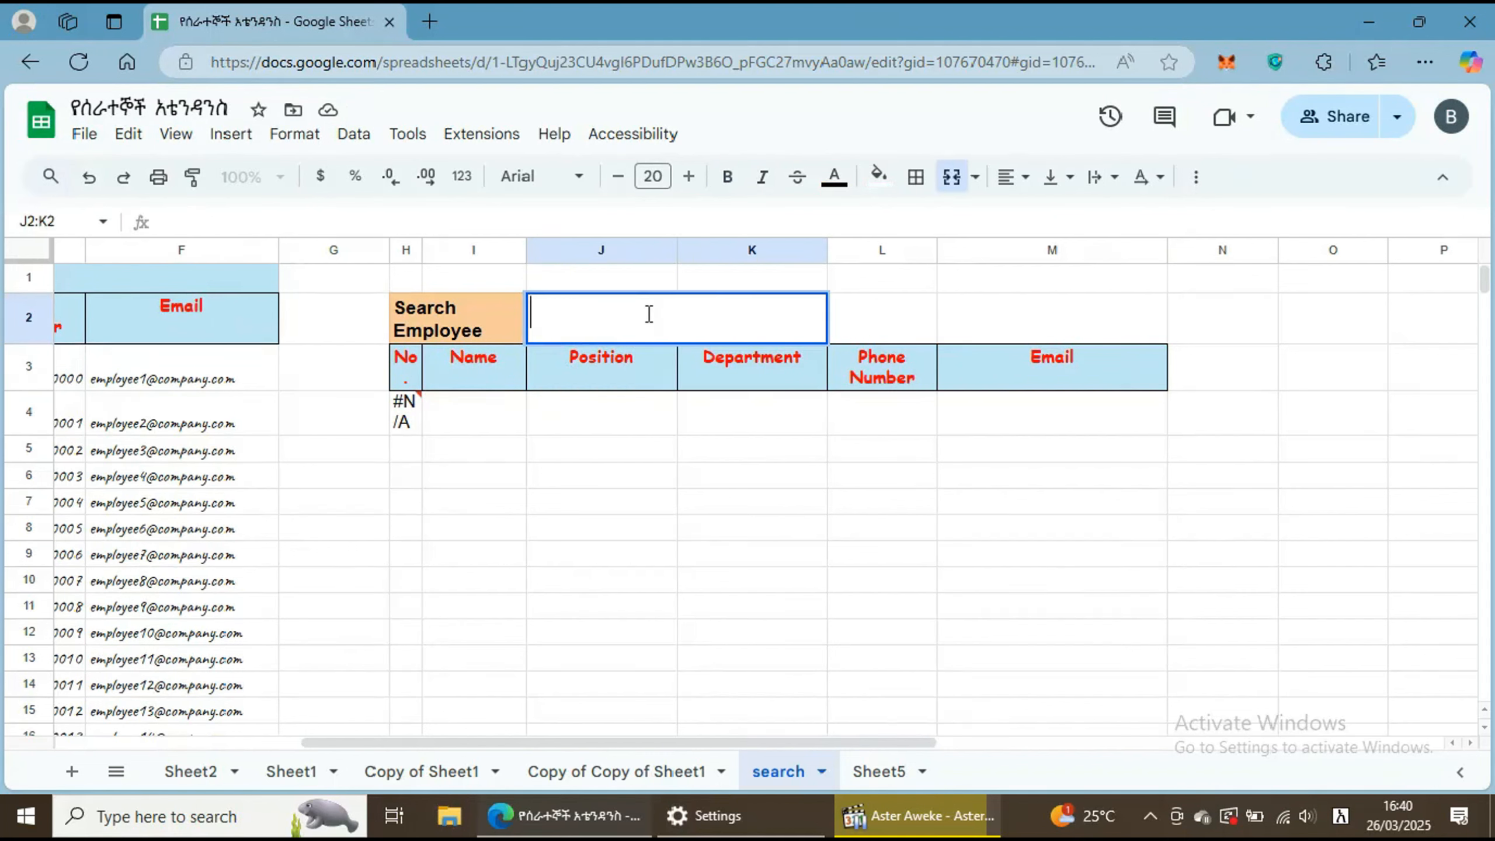